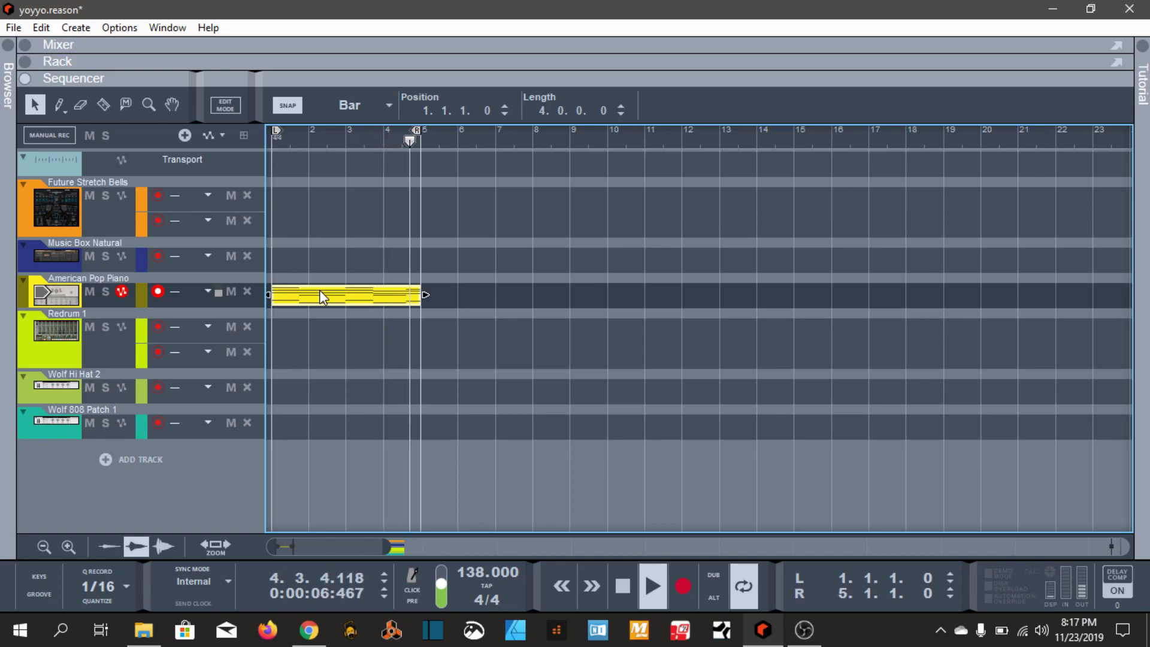
- Enable the high-pass filter in the American Pop Piano channel's Spectrum EQ and set its frequency to 101.2 Hz
click(51, 290)
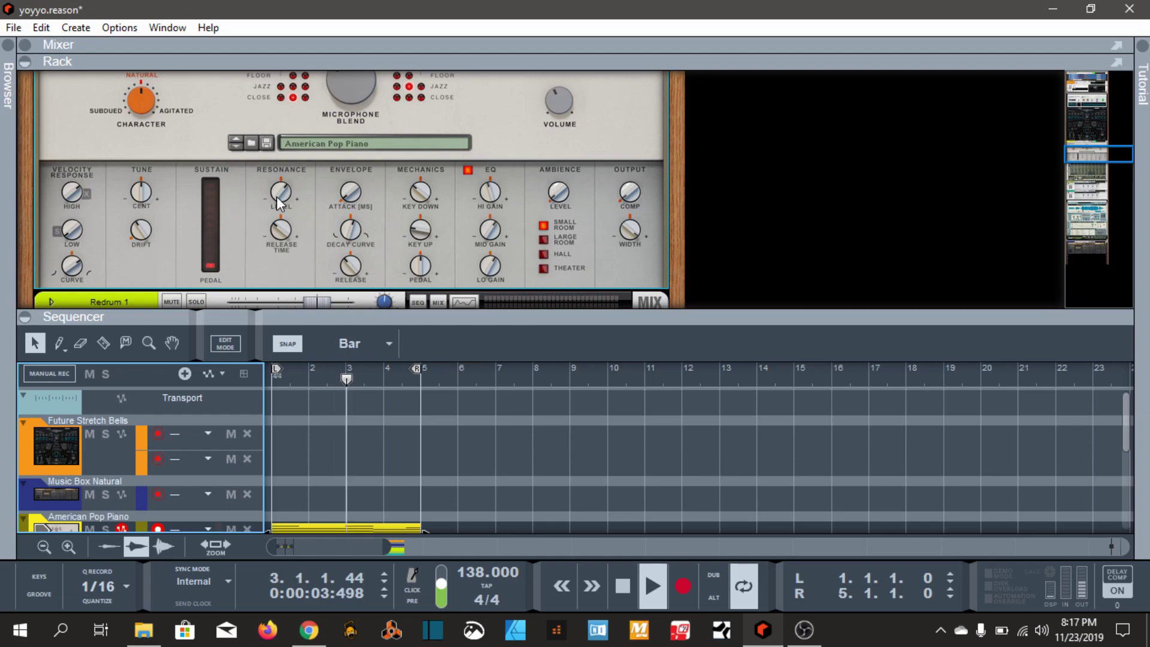
scroll(366, 184, up, 3)
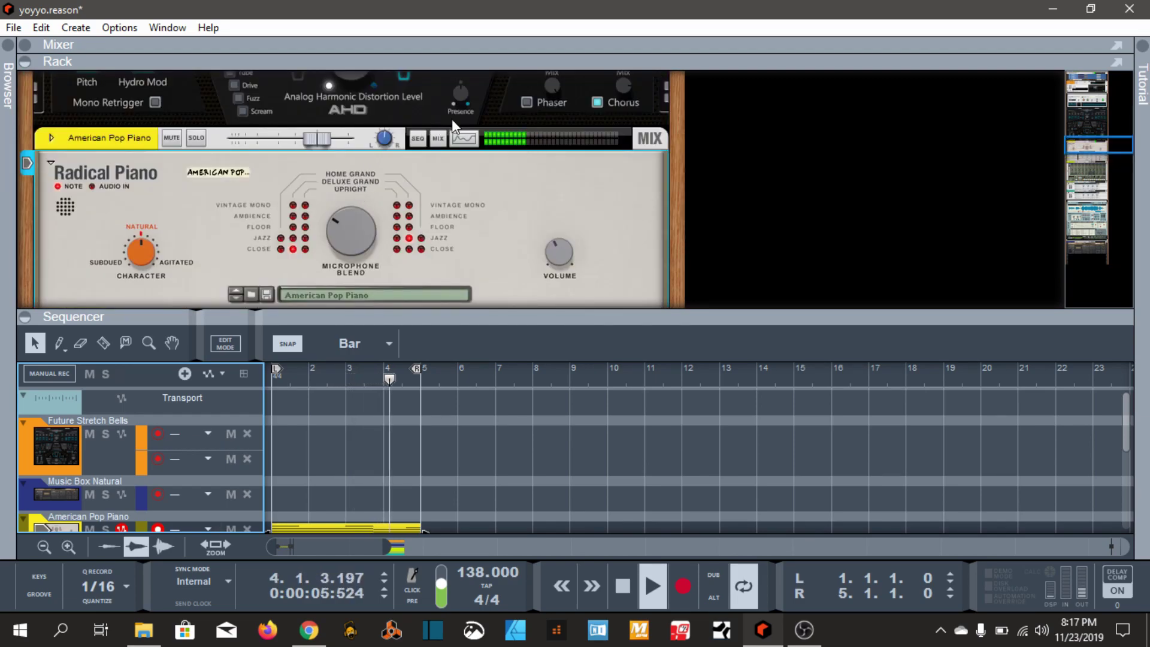
click(464, 139)
click(760, 178)
drag(493, 223, 452, 224)
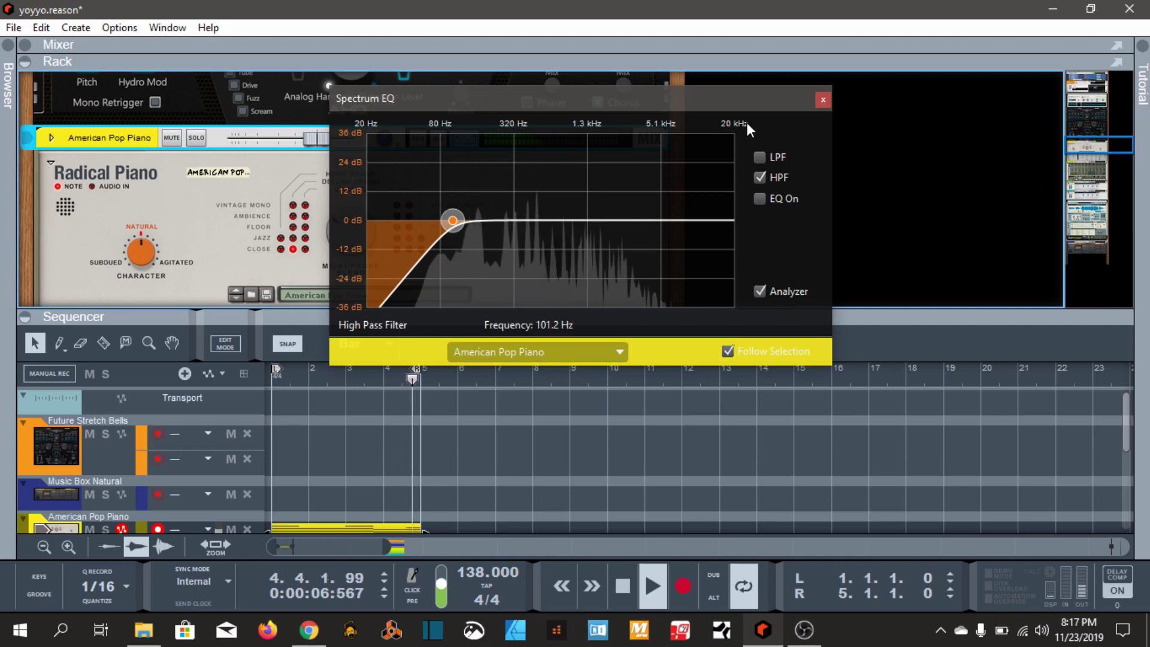
click(824, 100)
scroll(664, 238, down, 3)
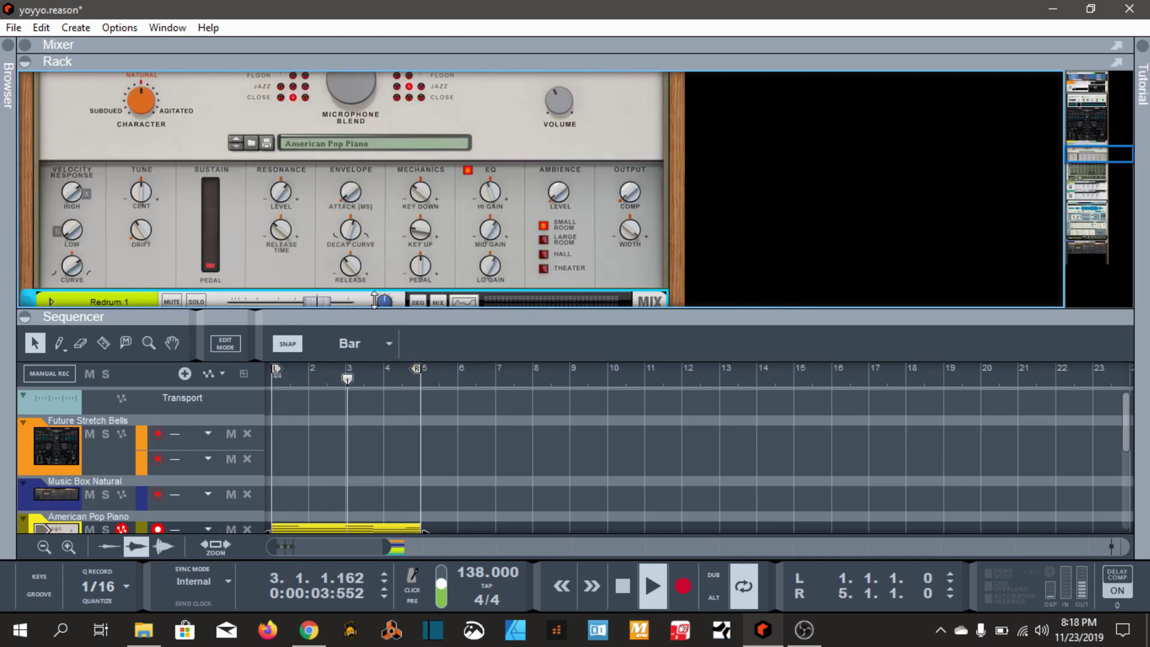
drag(369, 316, 408, 1)
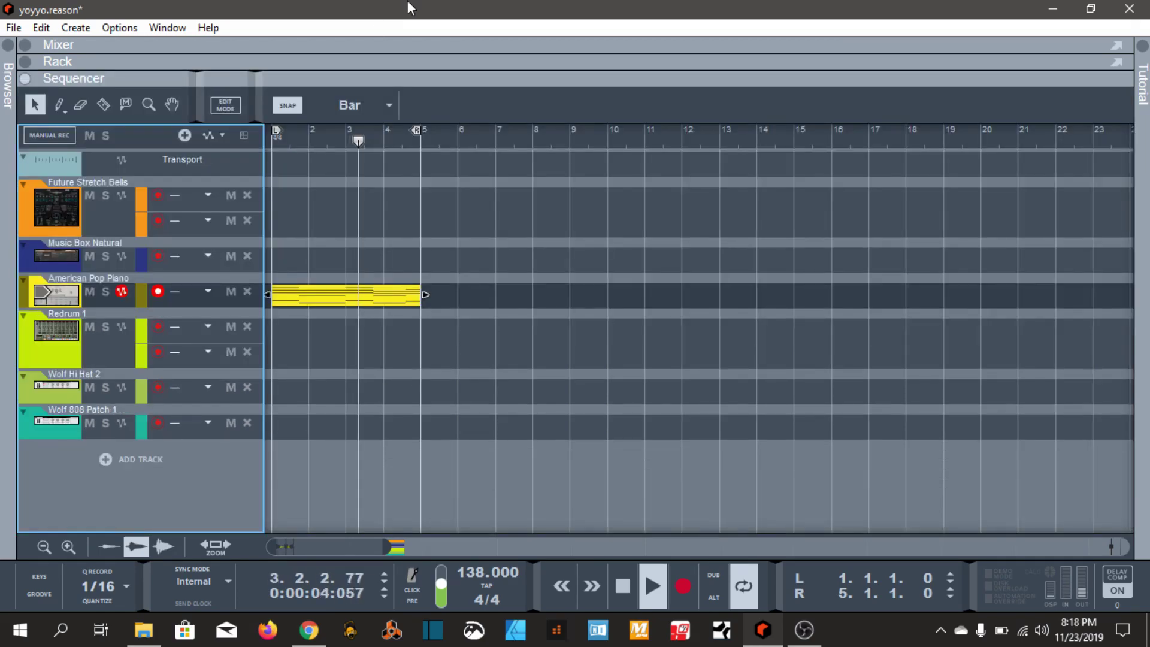
- Examine the chord notes of the American Pop Piano clip in the note editor, stop playback and close the editor
double_click(314, 297)
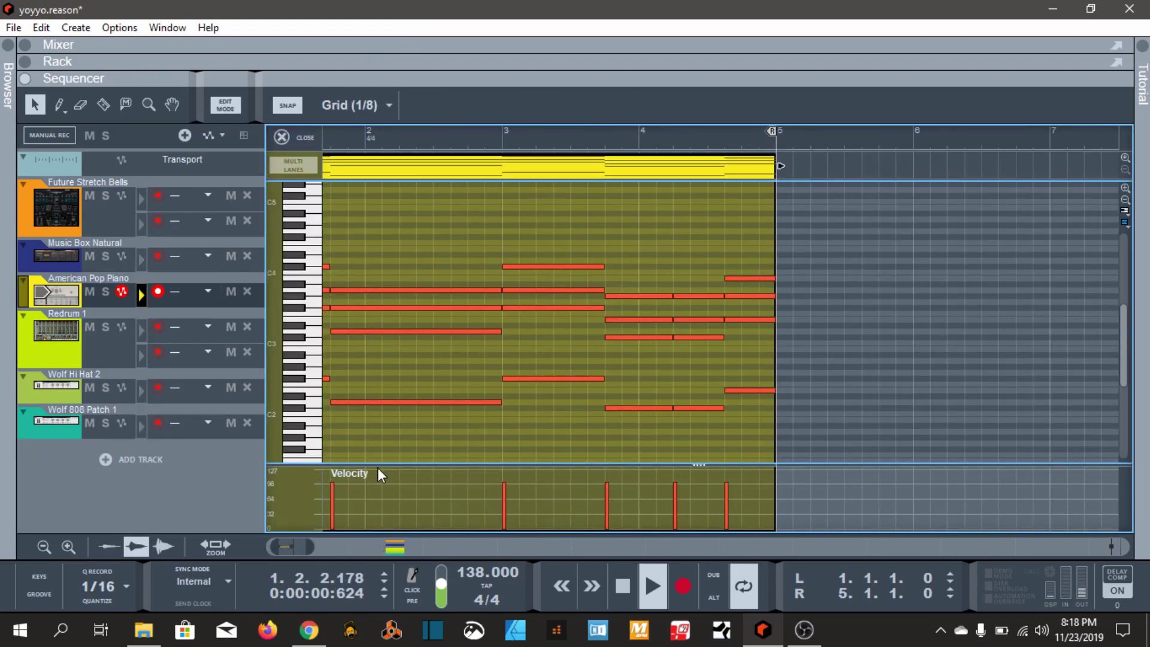
drag(310, 544, 296, 543)
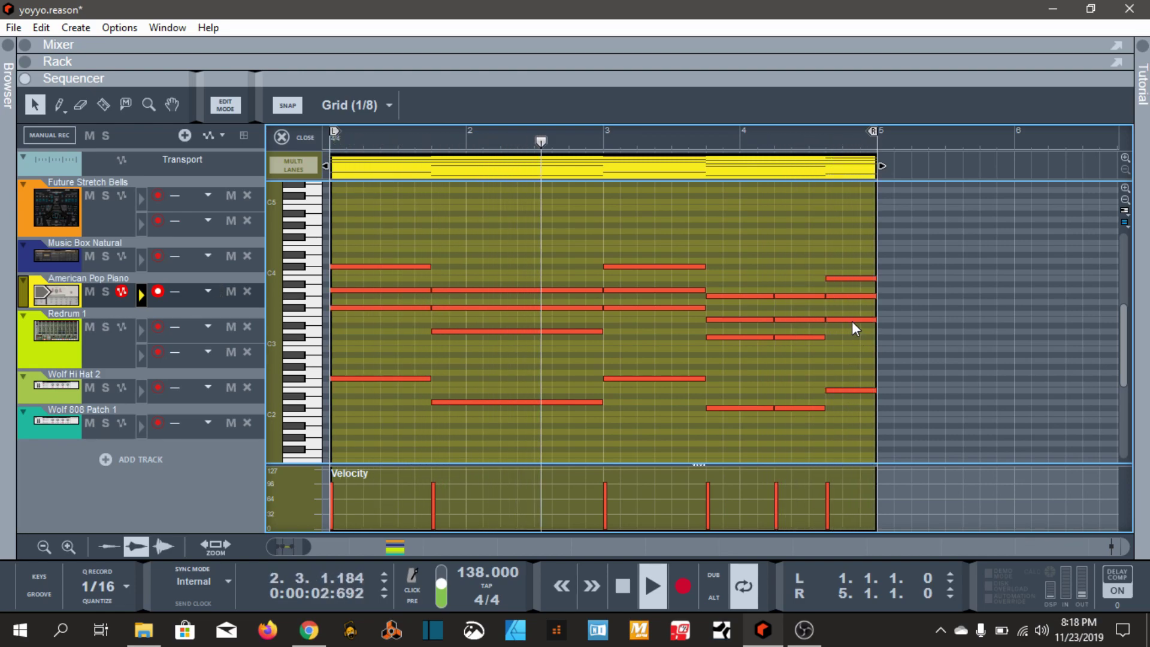
key(space)
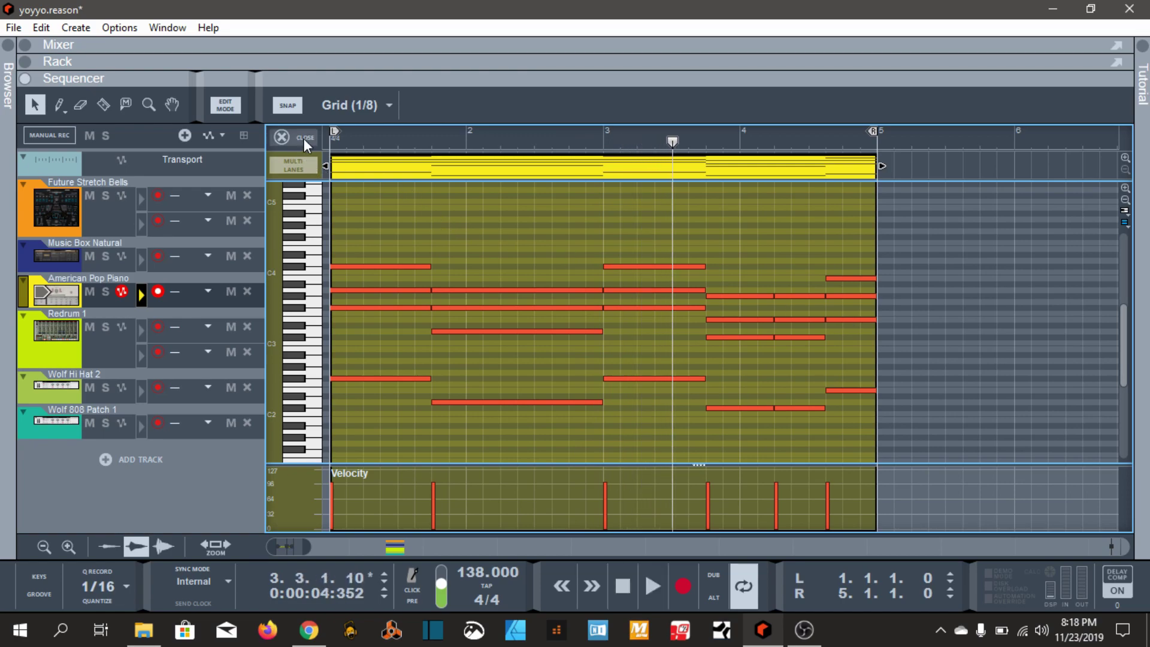
click(305, 139)
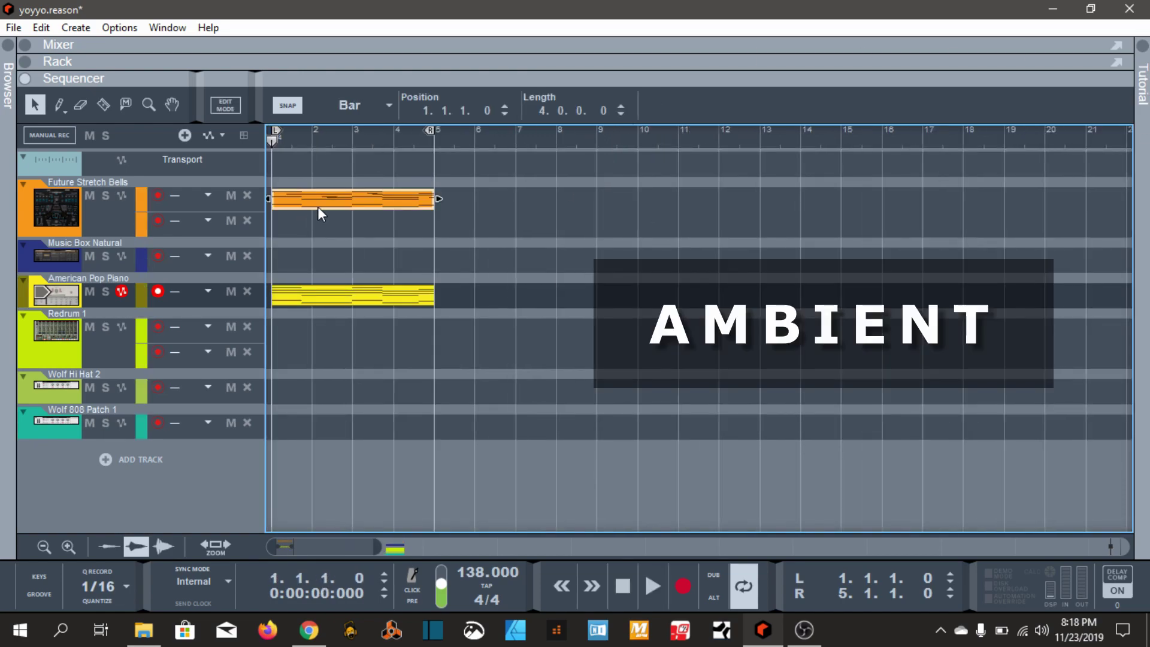
- Play the loop, open the Future Stretch Bells clip and delete the track's empty second note lane
key(space)
double_click(322, 199)
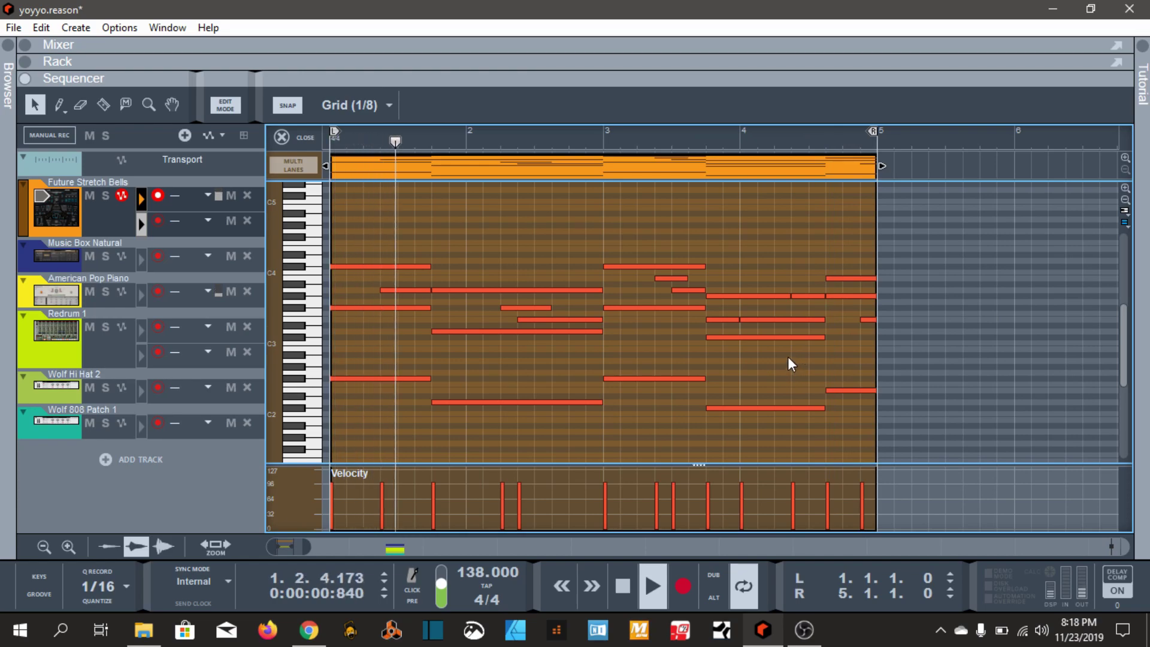
click(247, 220)
click(552, 346)
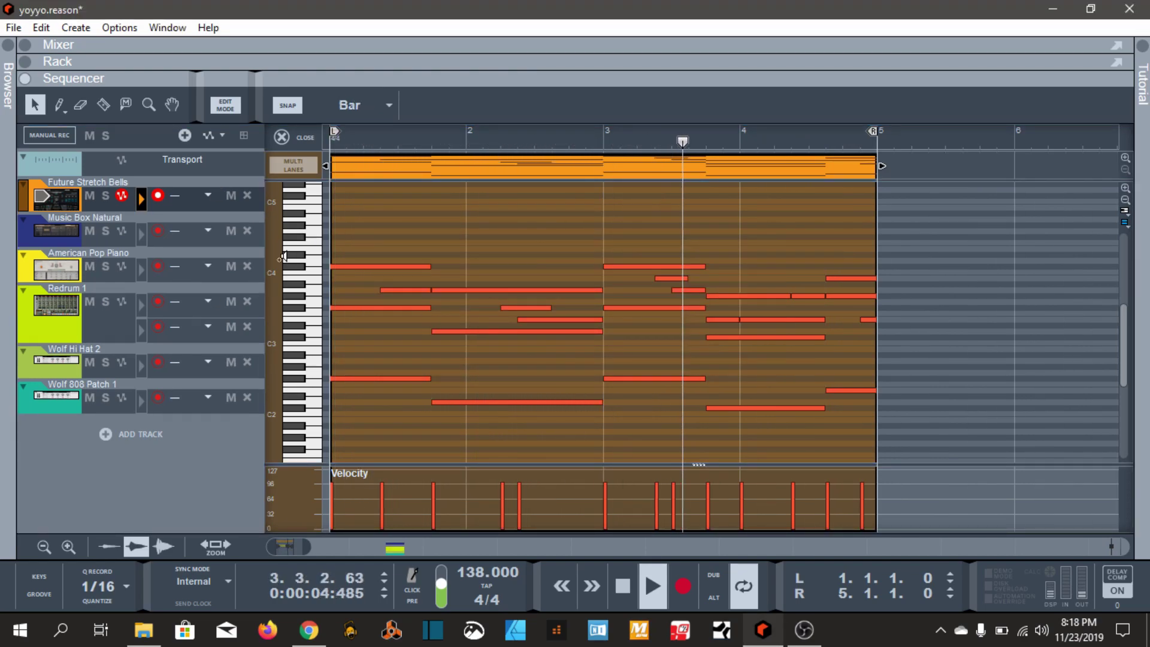
click(305, 138)
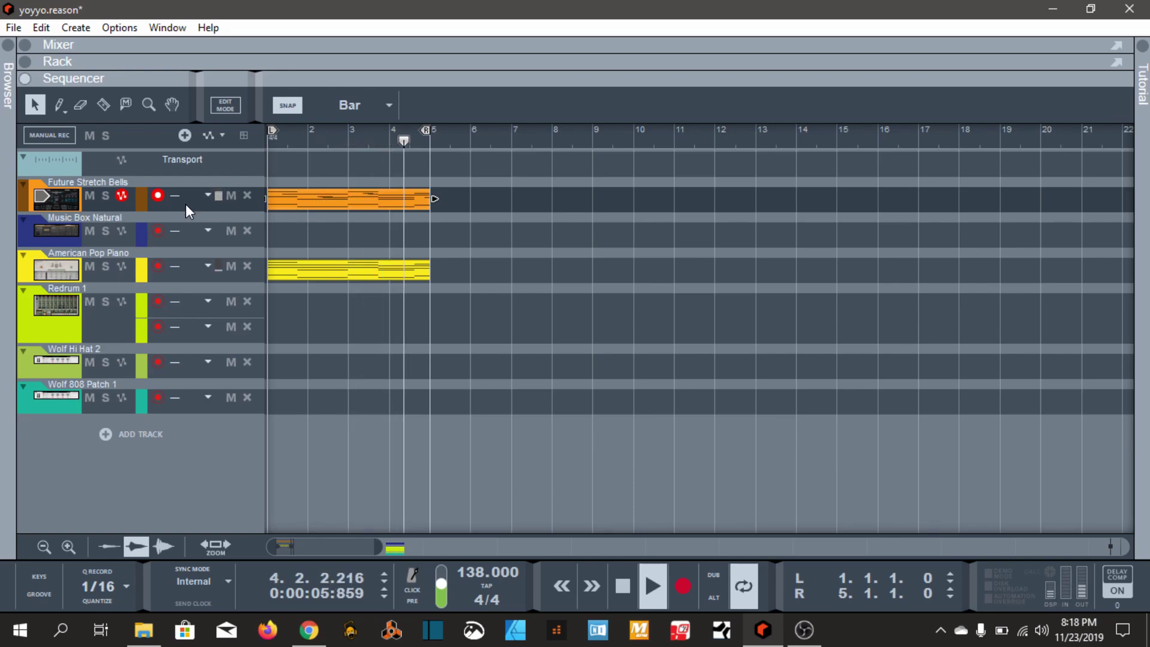
- Review the Future Stretch Bells devices in the rack, including its Spectrum EQ filters and the HalfTime insert effect
click(66, 200)
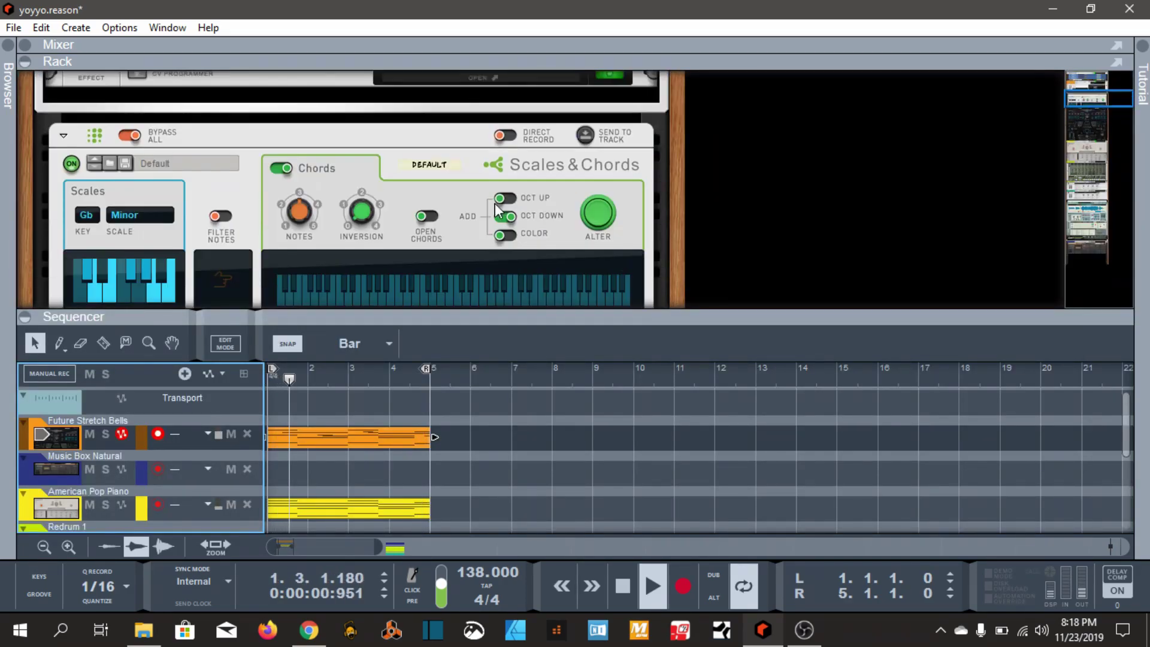
scroll(433, 264, down, 2)
scroll(437, 252, up, 5)
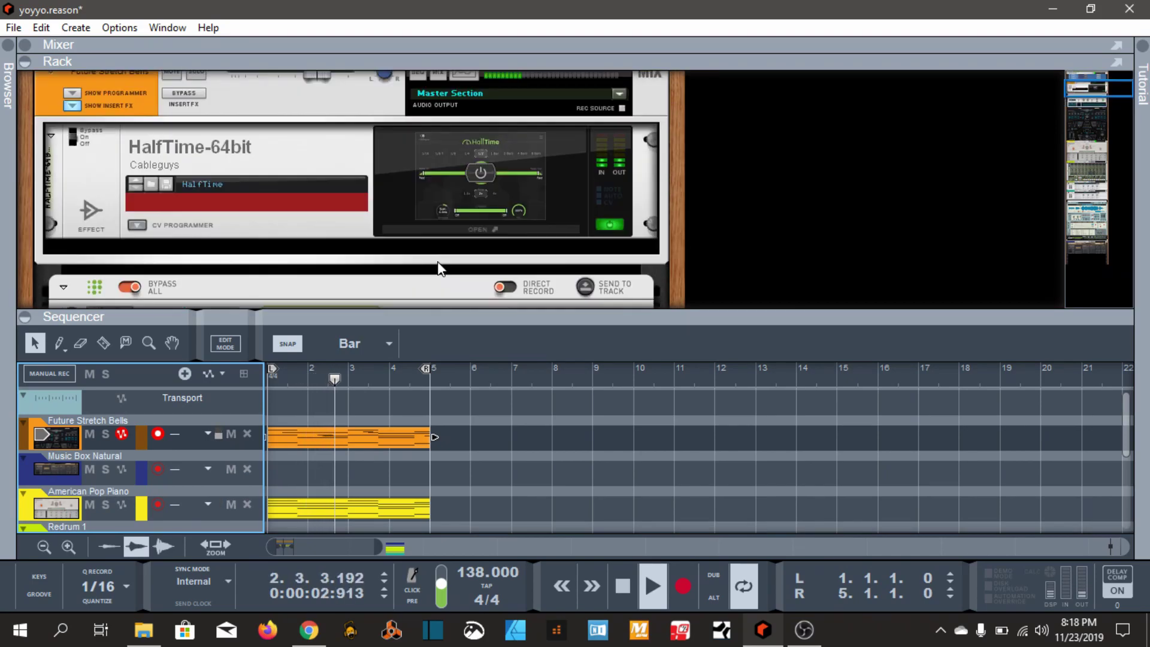
click(462, 124)
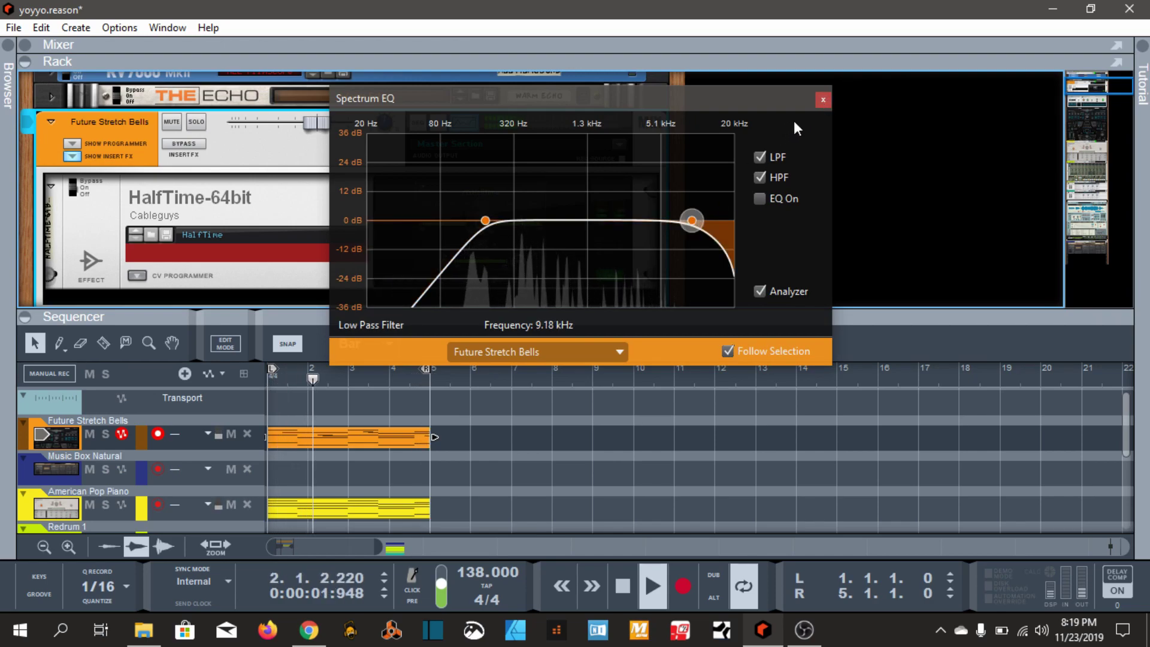
click(822, 100)
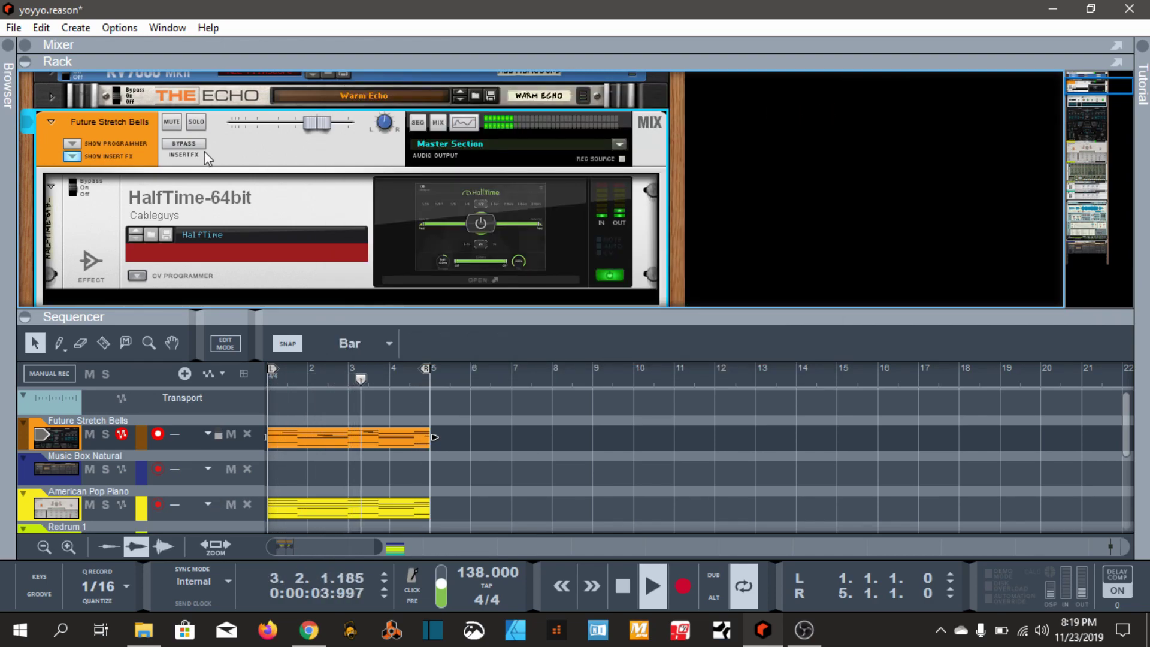
scroll(308, 214, down, 2)
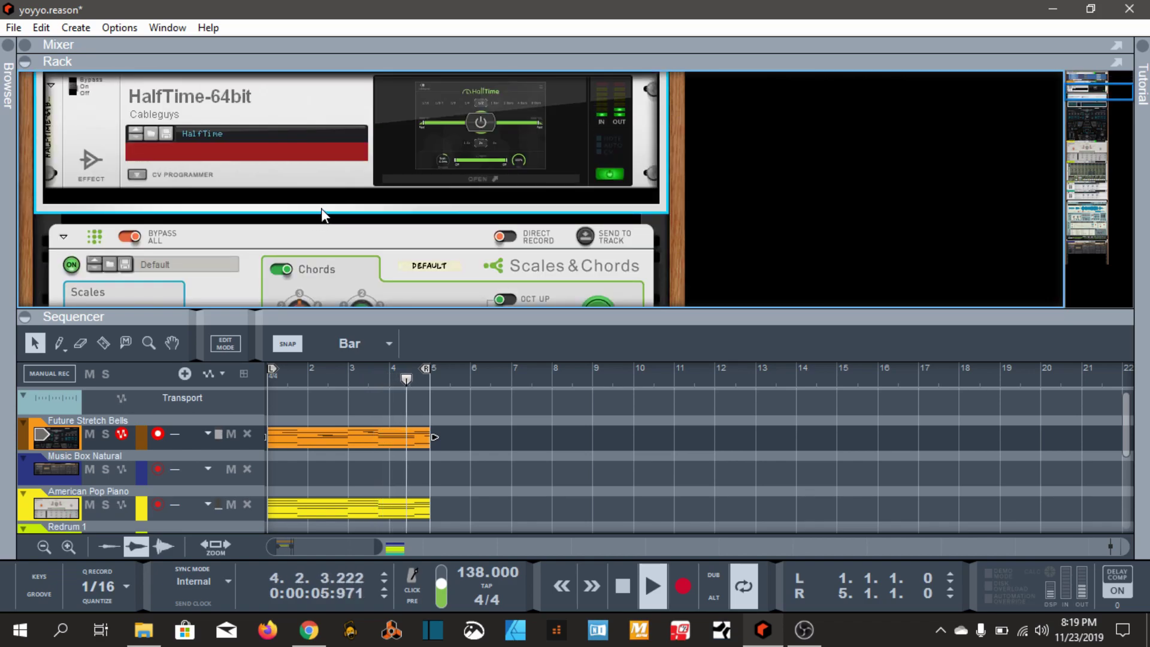
drag(300, 318, 329, 43)
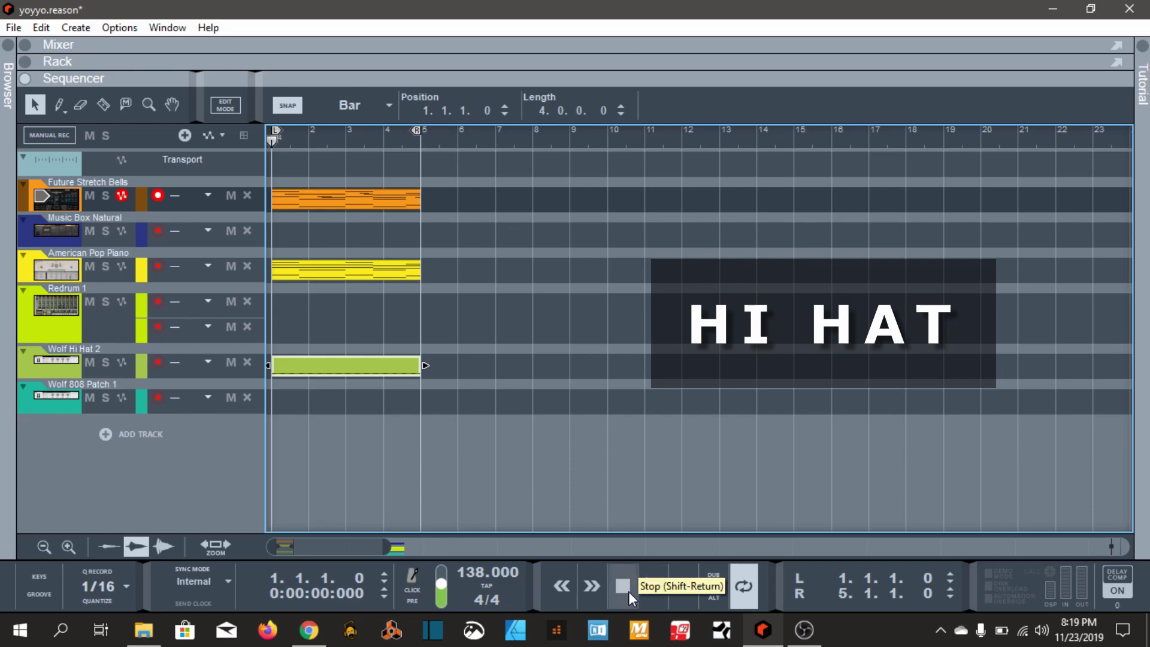
- Play the loop, open the Wolf Hi Hat 2 clip and inspect the devices inside its Combinator in the rack
key(space)
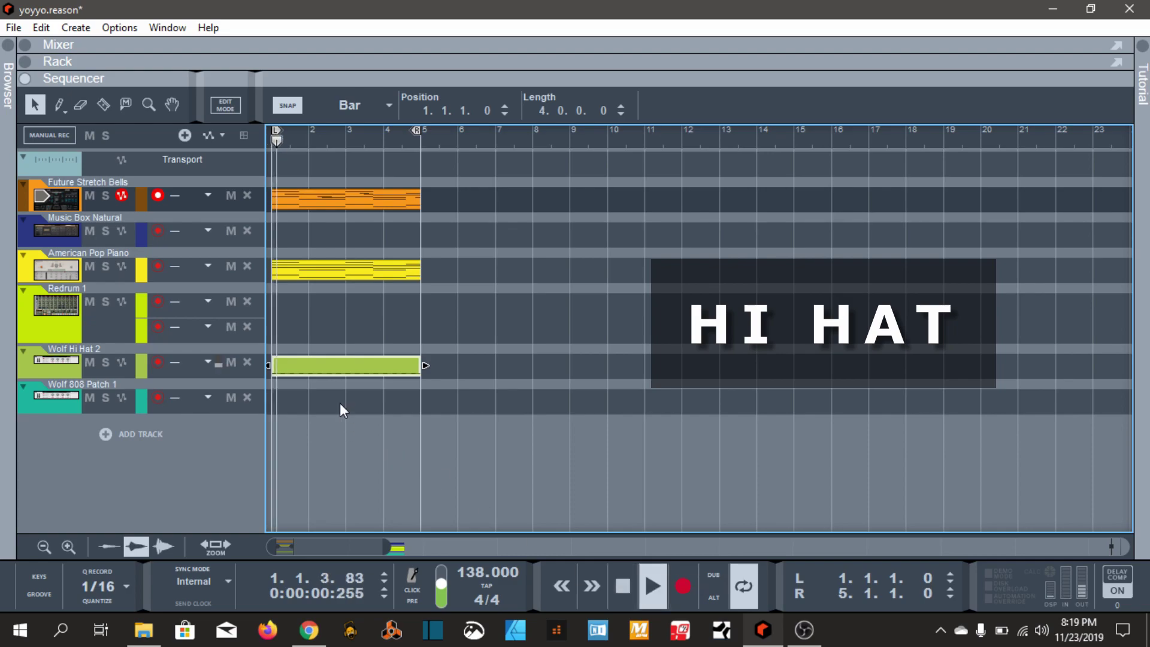
double_click(344, 369)
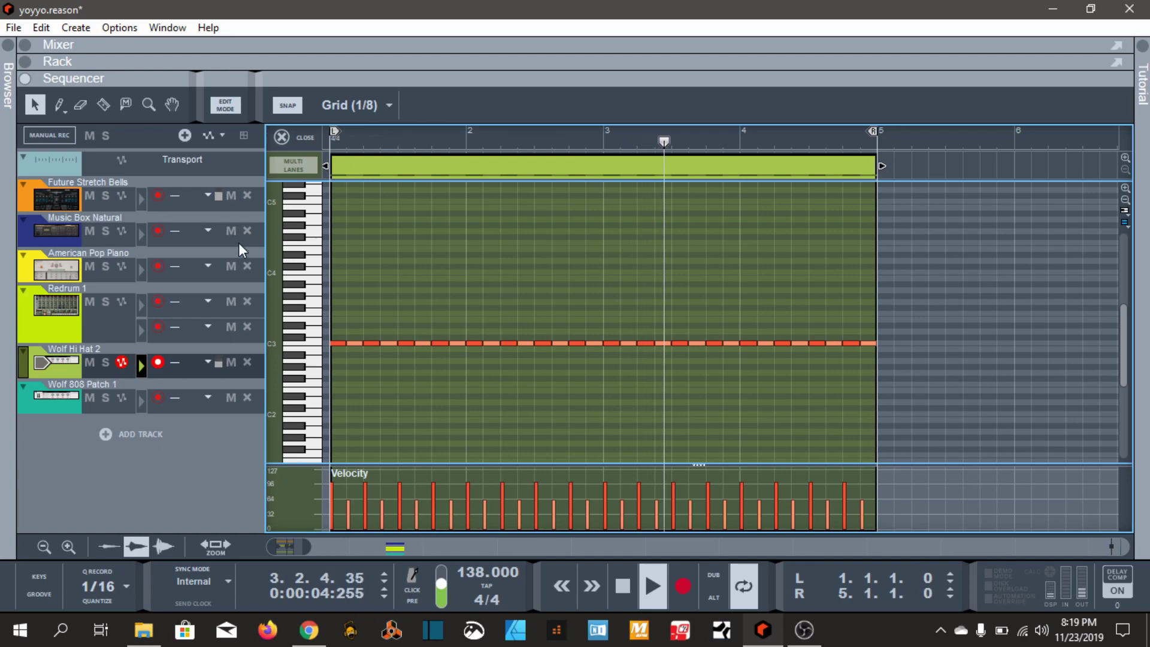
double_click(58, 367)
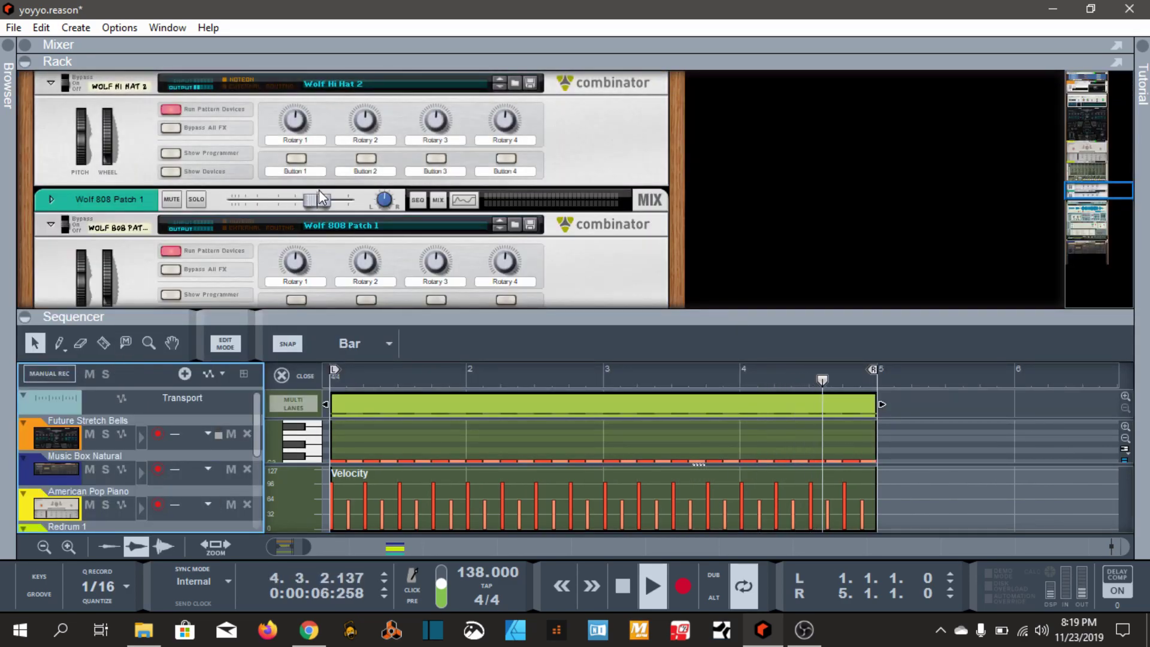
click(184, 174)
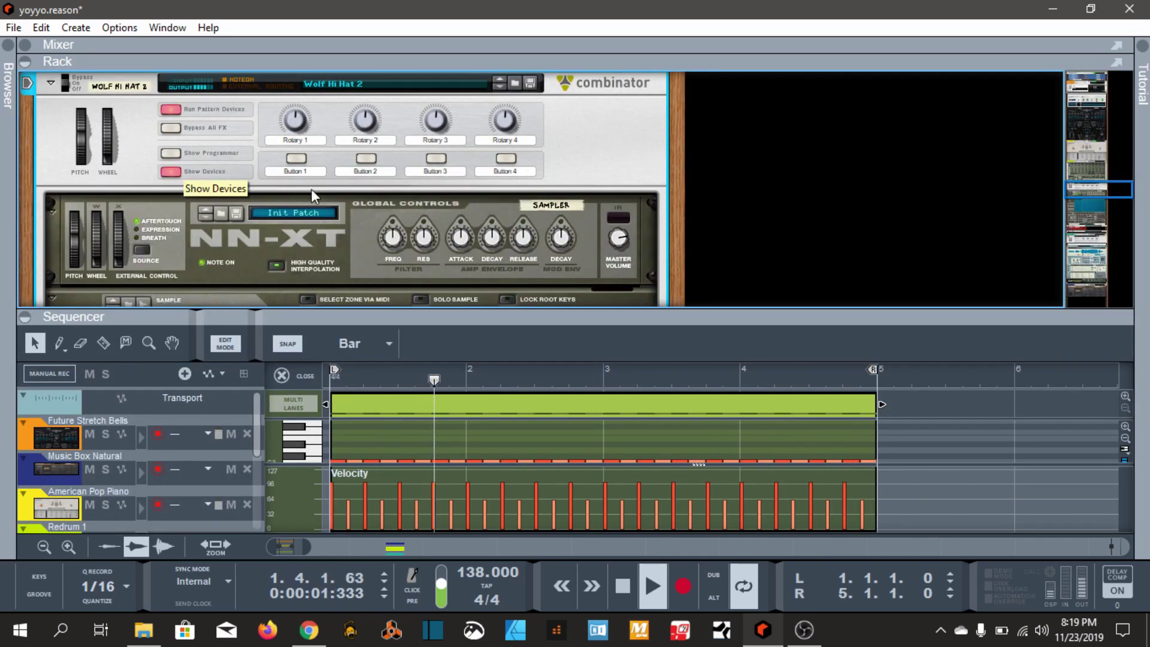
scroll(318, 221, down, 5)
scroll(318, 226, up, 5)
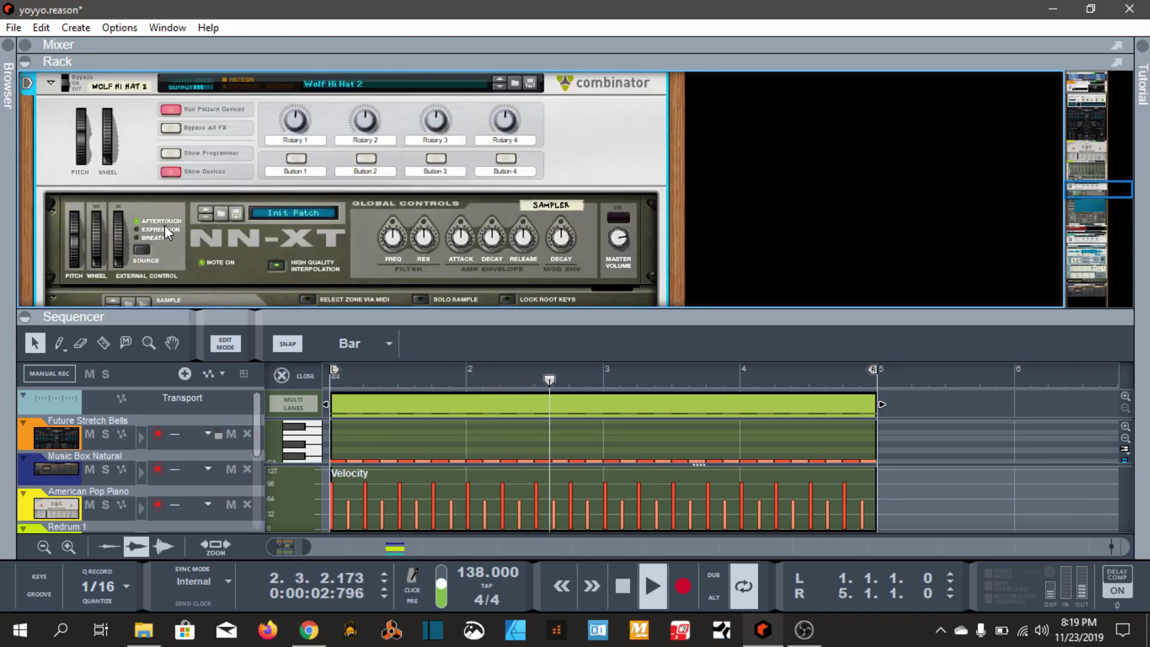
click(162, 175)
scroll(189, 191, up, 3)
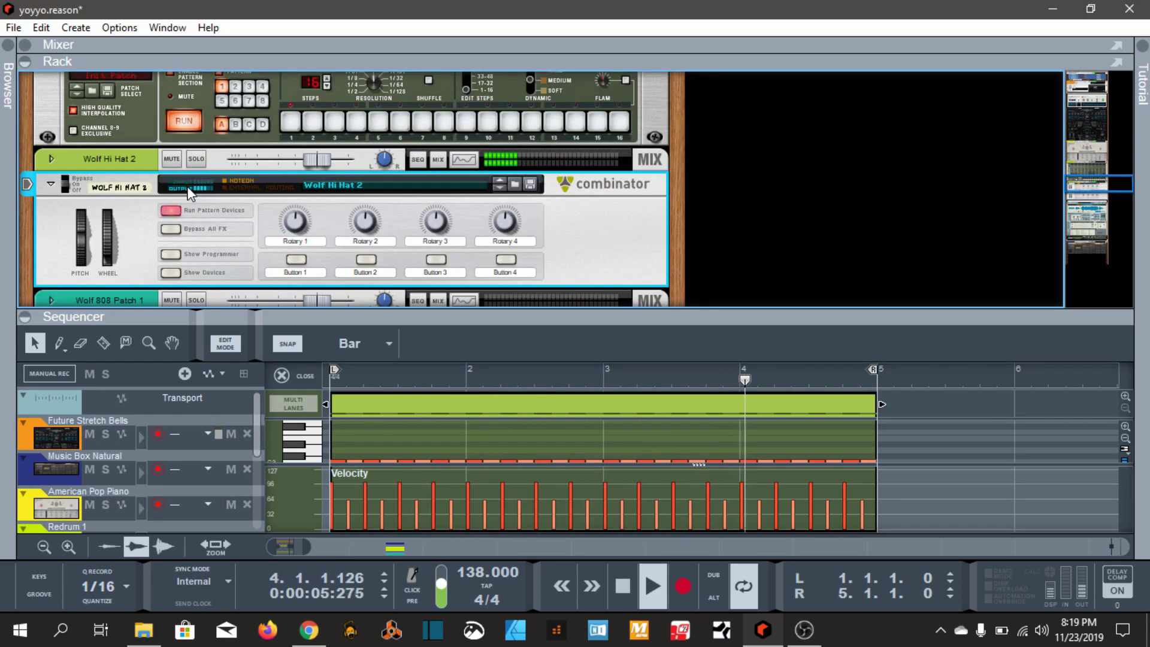
- Show the Wolf Hi Hat 2 Combinator's devices and turn on its RV-7 reverb and Fracture effects
click(171, 273)
scroll(197, 261, down, 6)
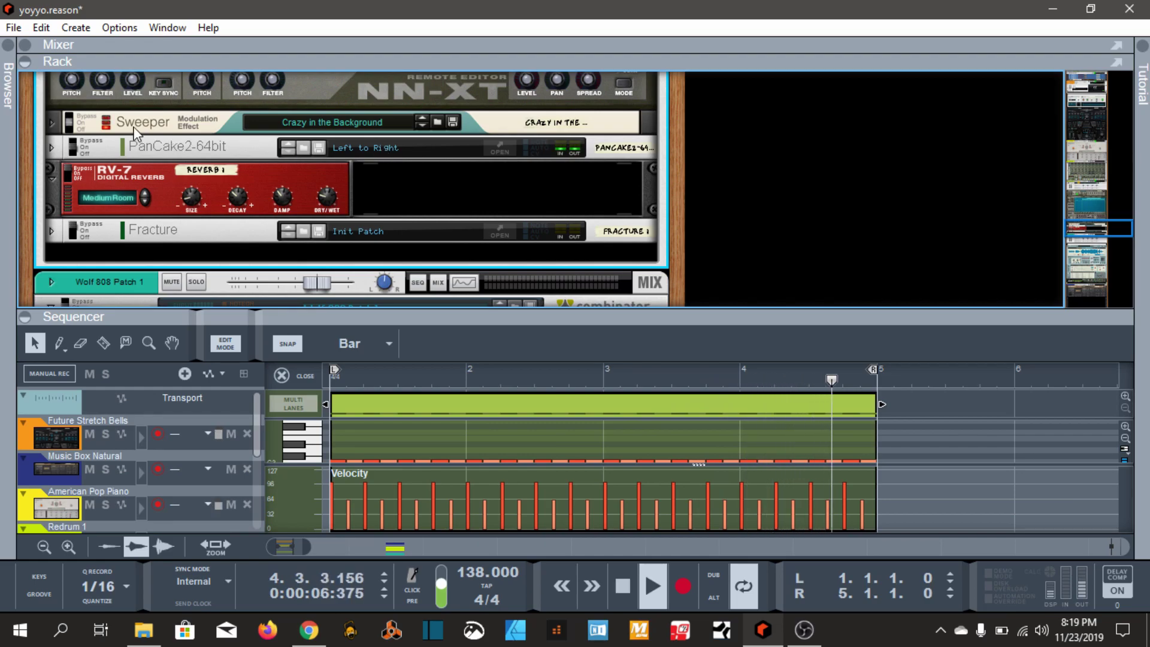
click(66, 172)
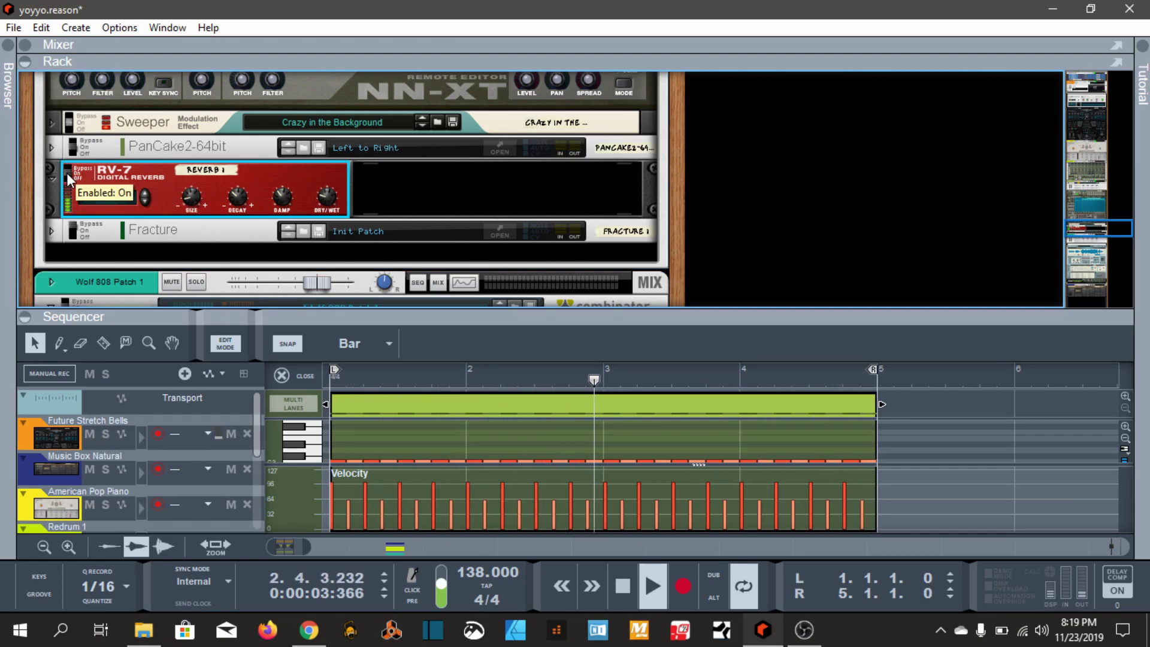
mouse_move(327, 208)
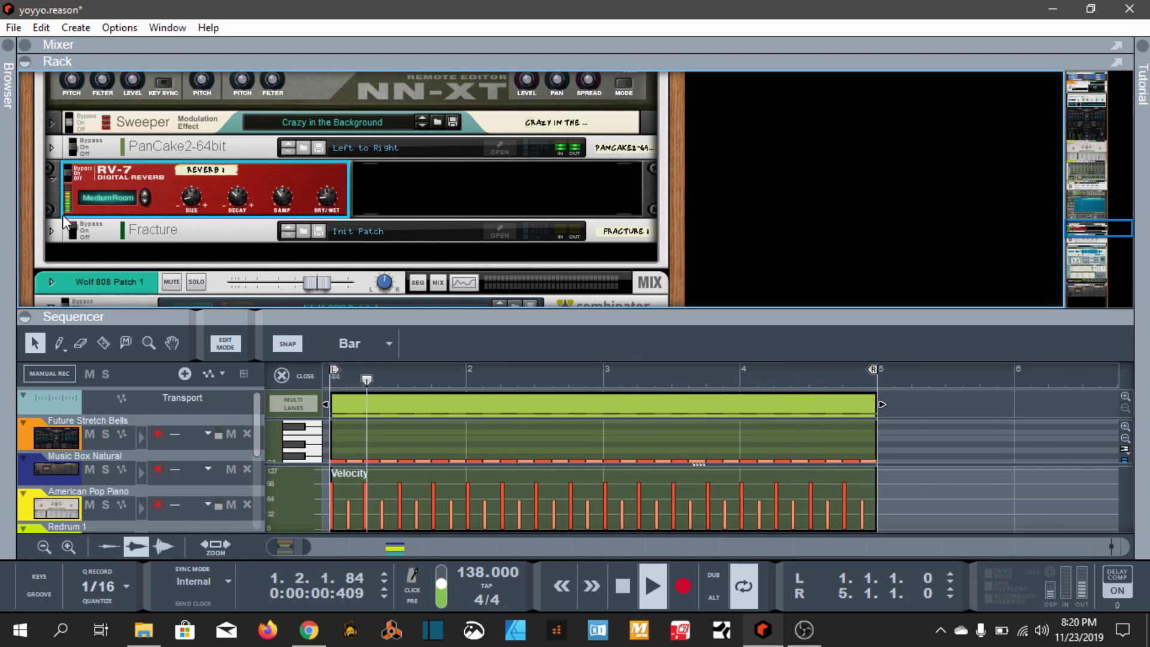
click(77, 230)
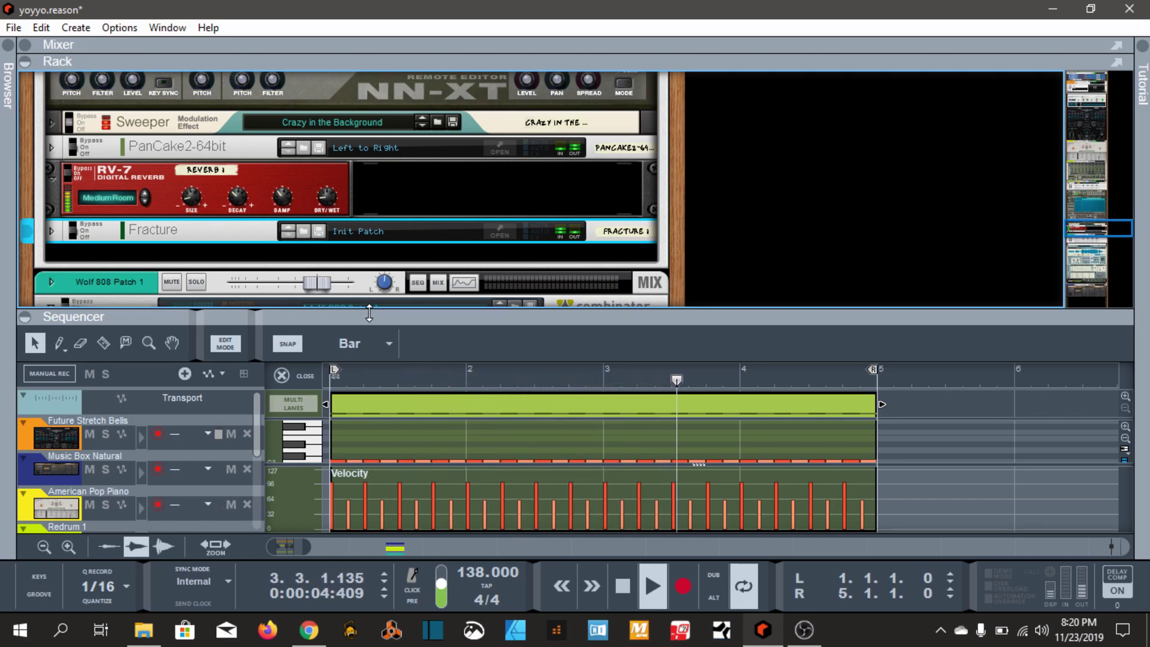
drag(351, 308, 409, 38)
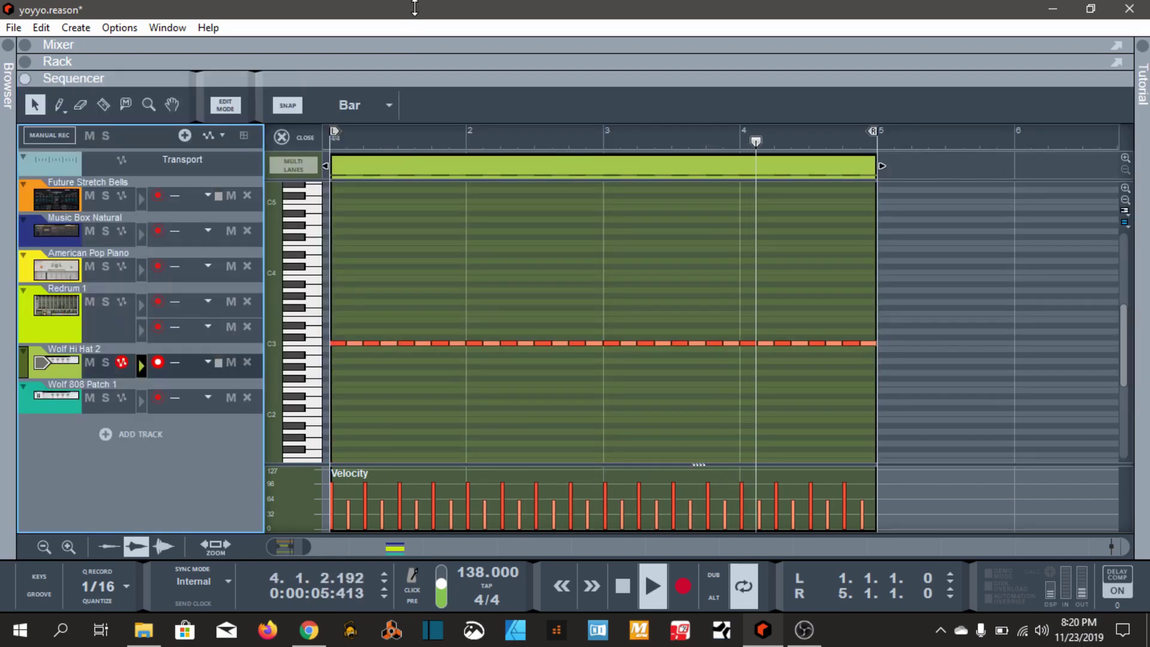
click(298, 141)
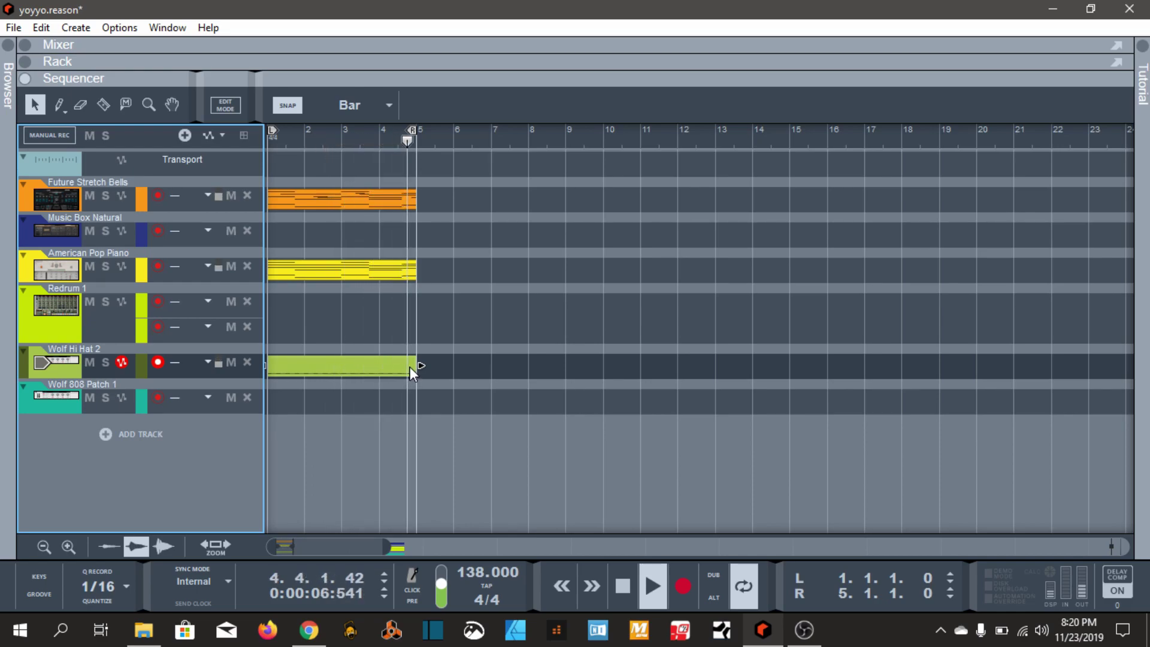
key(space)
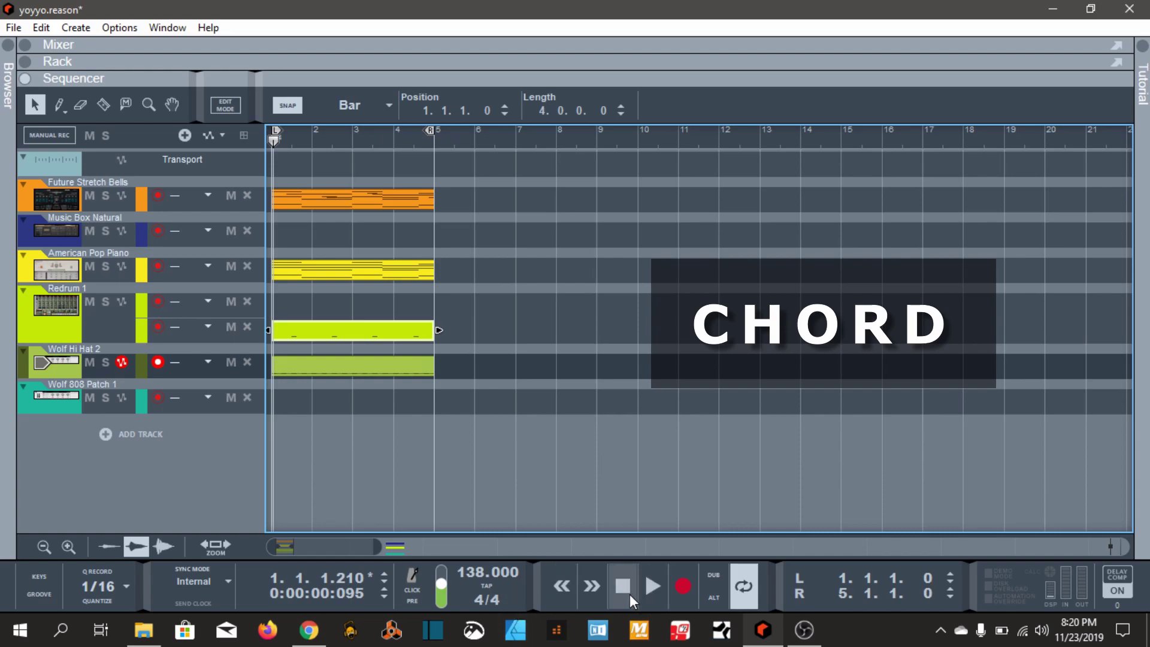
- Play the loop, open the Redrum 1 clap clip and bring up the Redrum drum machine in the rack
key(space)
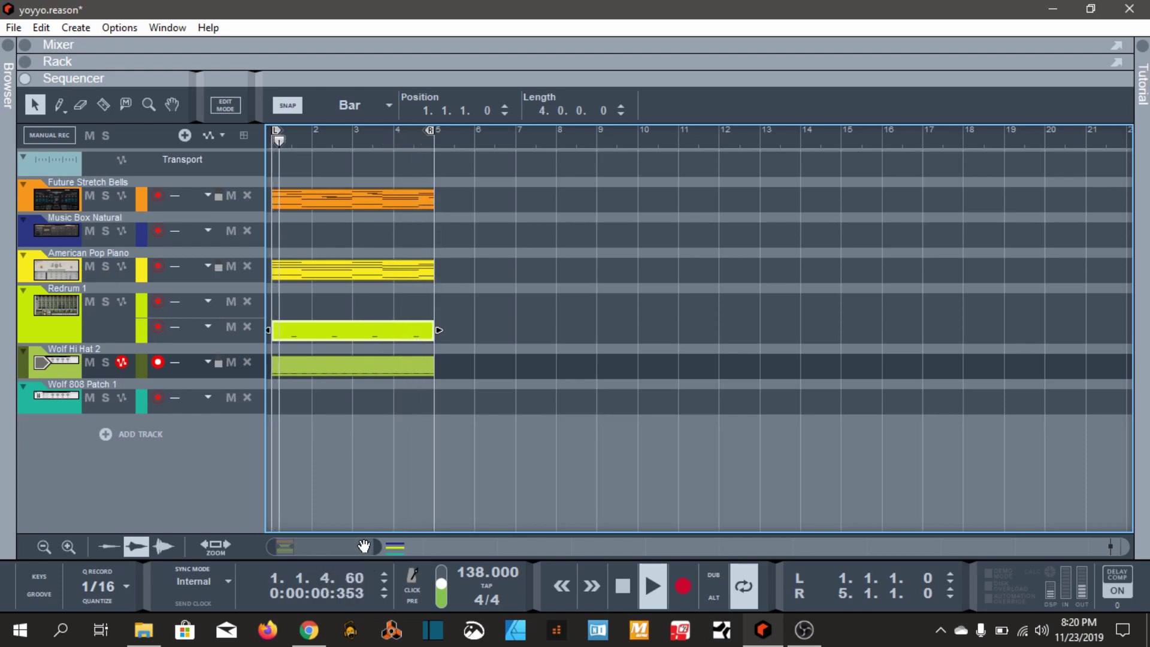
double_click(354, 331)
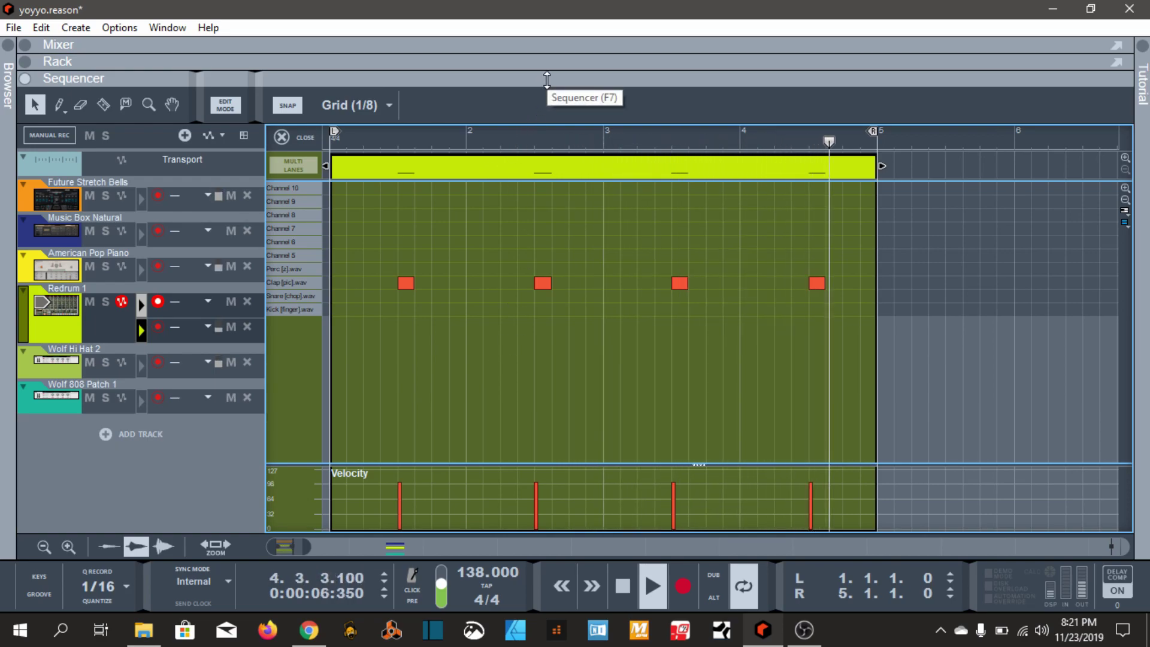
double_click(70, 305)
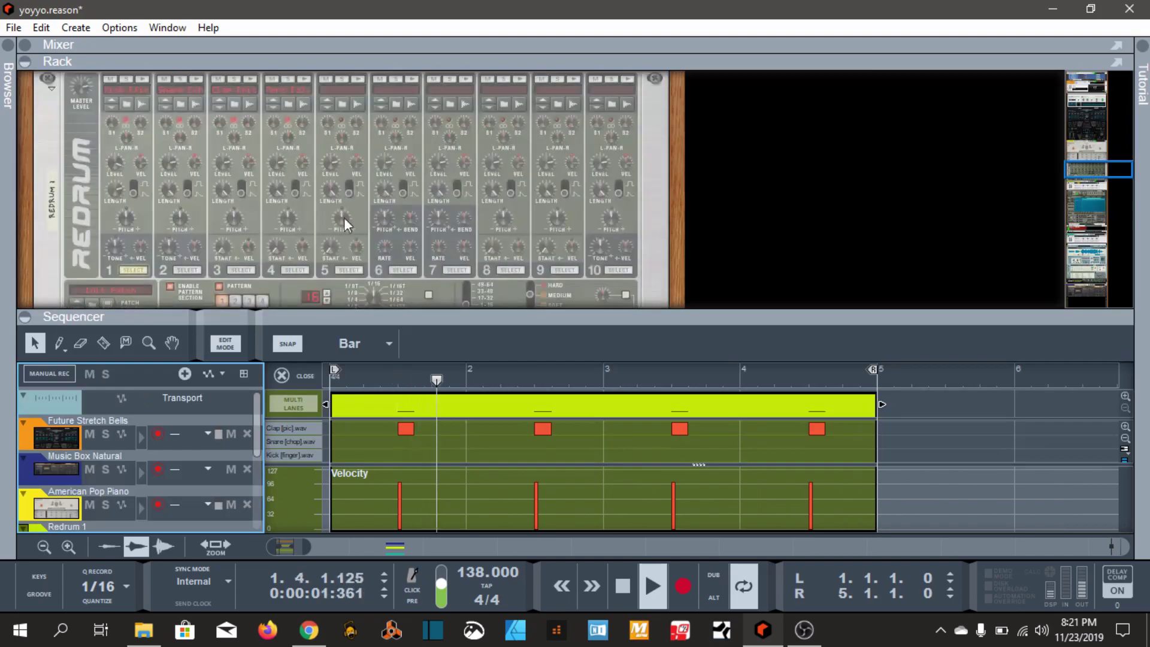
click(227, 164)
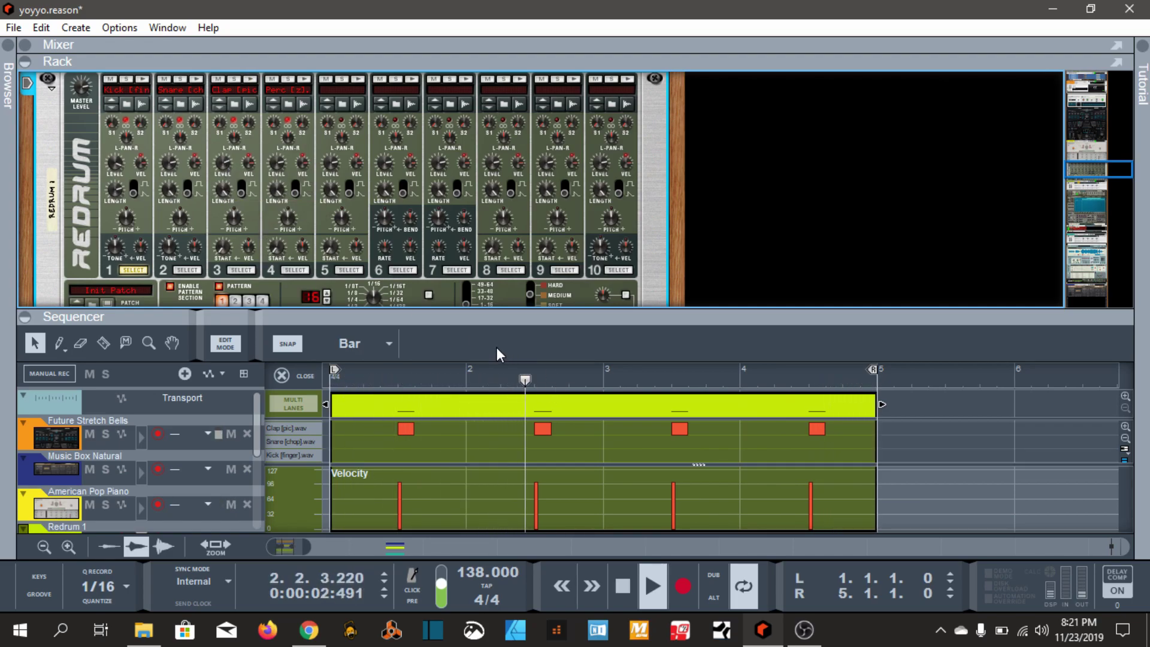
- Close the Redrum 1 clap clip, bring in the four-bar Wolf 808 Patch 1 clip at bar 1 and play the loop
drag(489, 318, 437, 152)
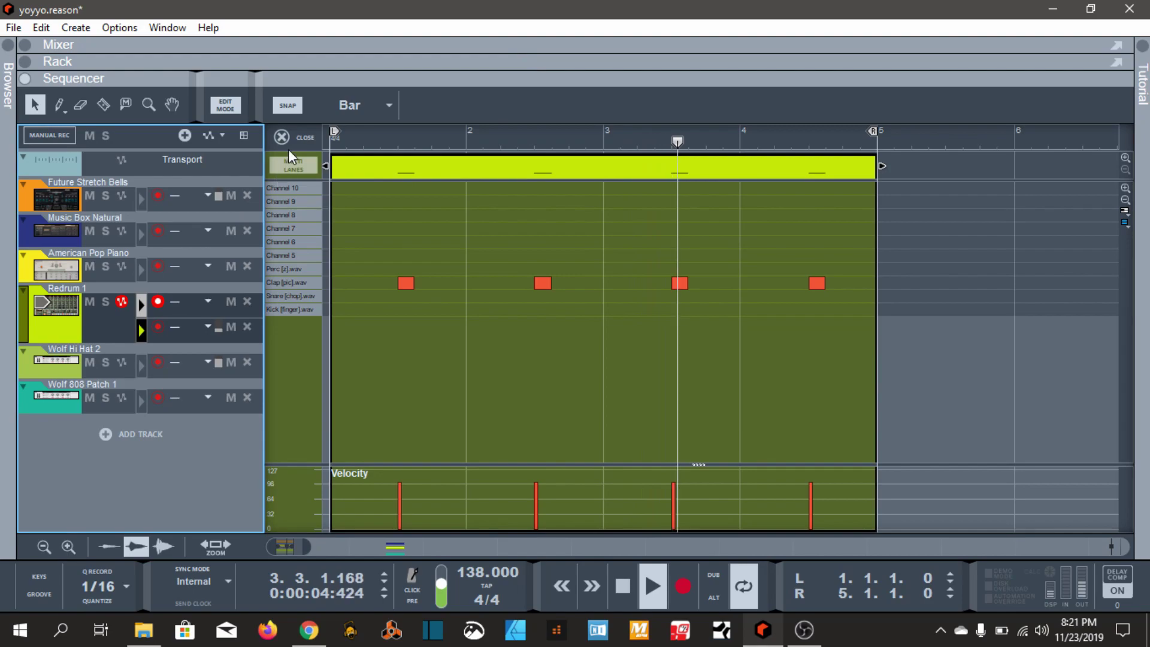
click(307, 138)
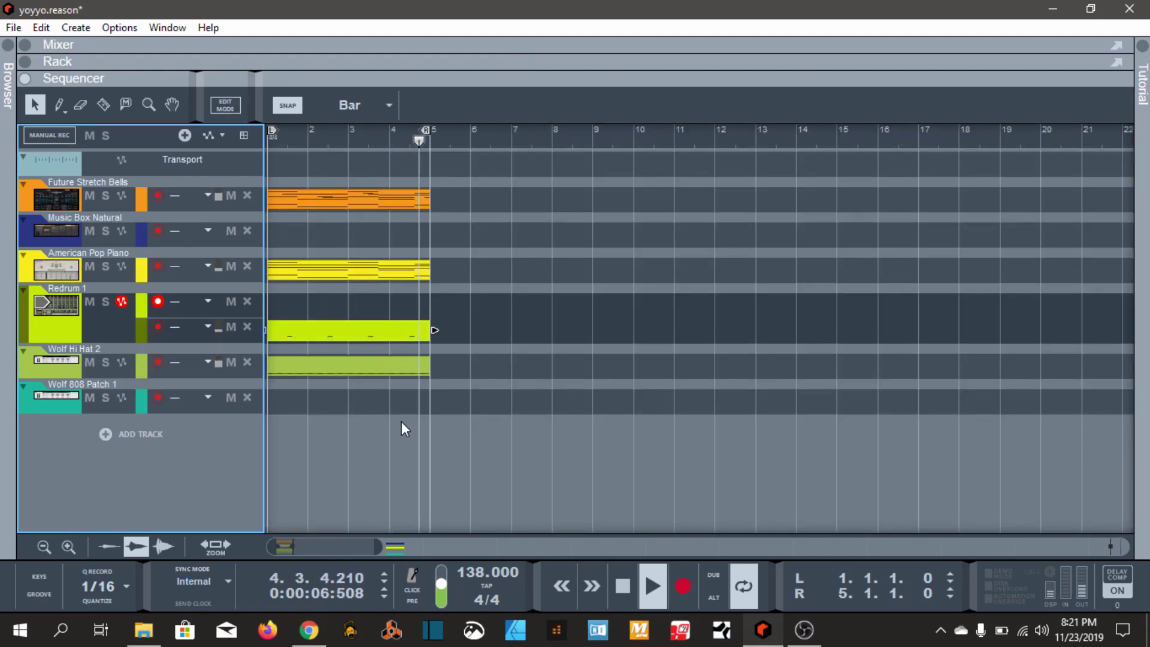
key(space)
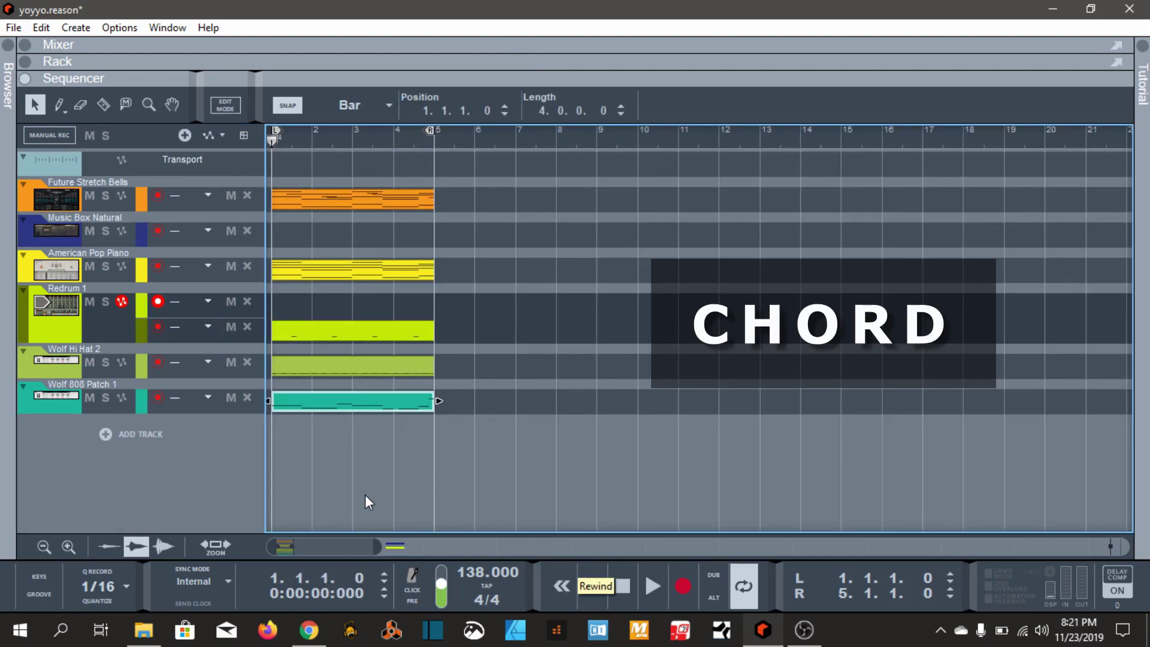
key(space)
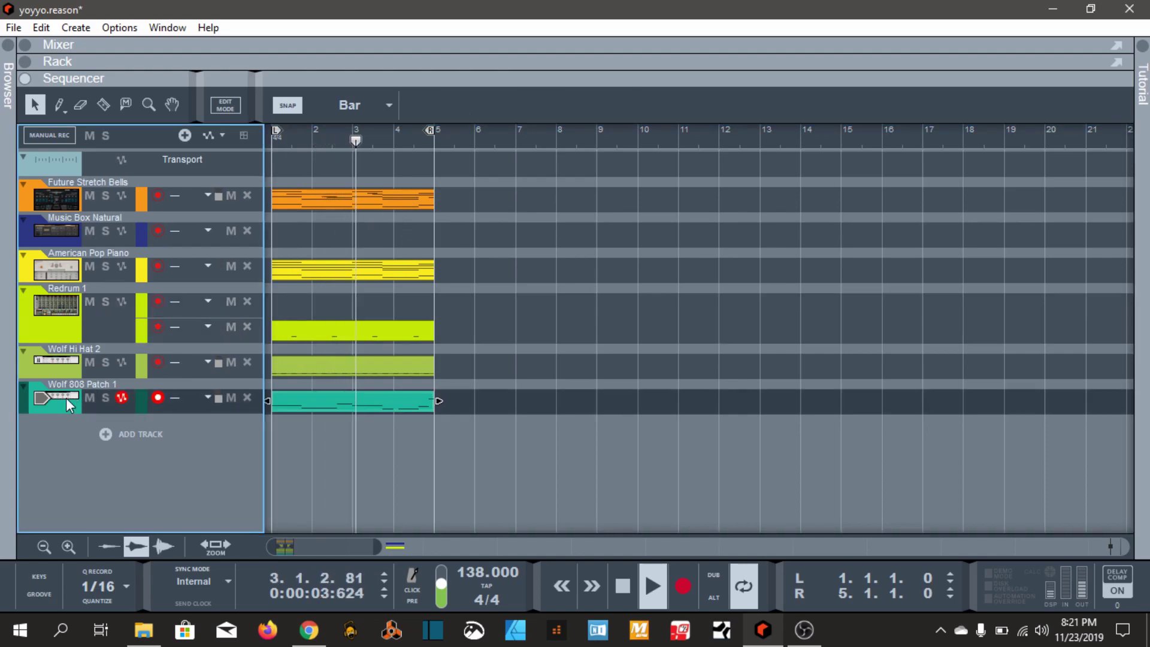
- Bring up the Wolf 808 Patch 1 Combinator in the rack and review its Grain sample, amplifier and Ladder filter settings
double_click(66, 398)
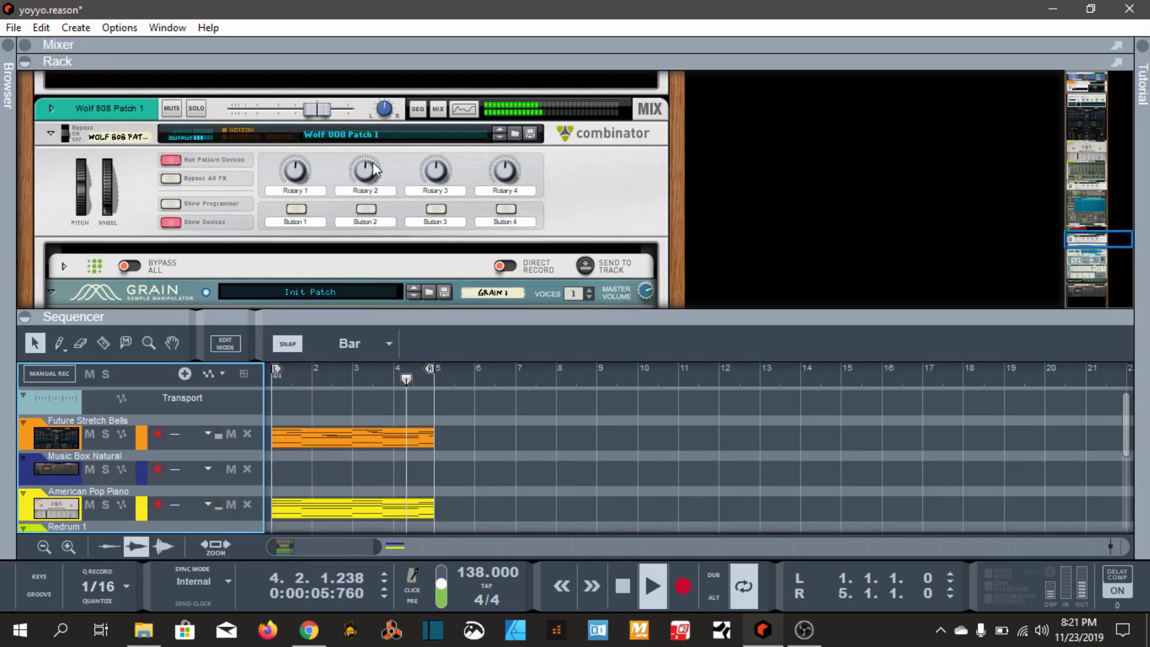
scroll(221, 214, down, 3)
scroll(444, 213, down, 2)
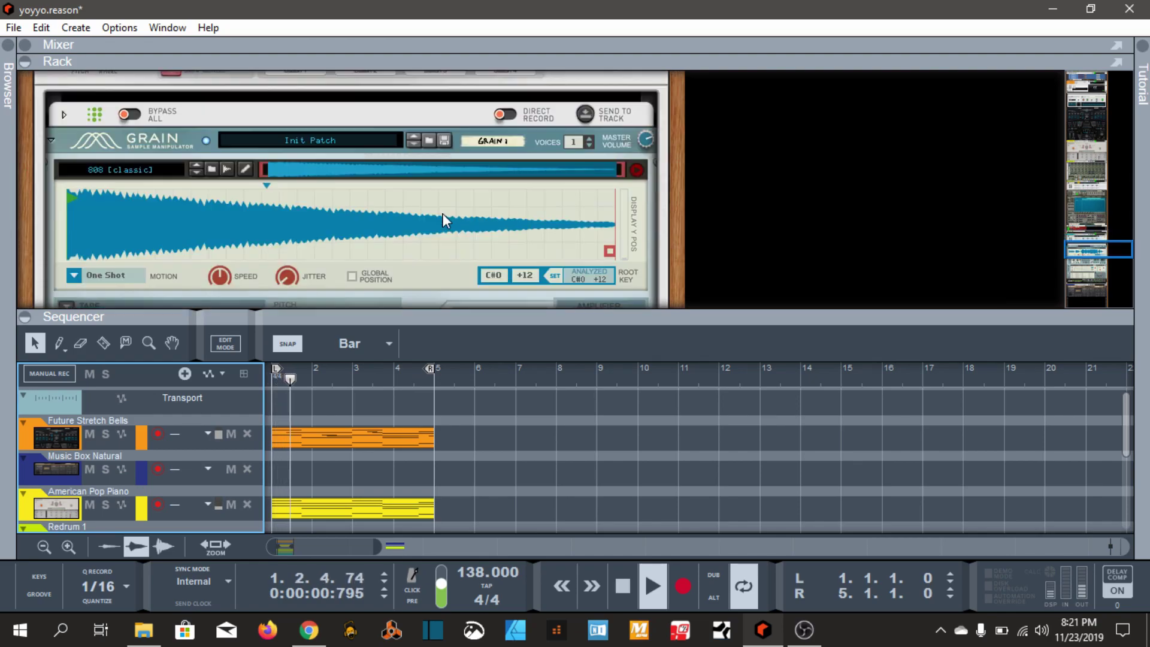
scroll(455, 206, down, 2)
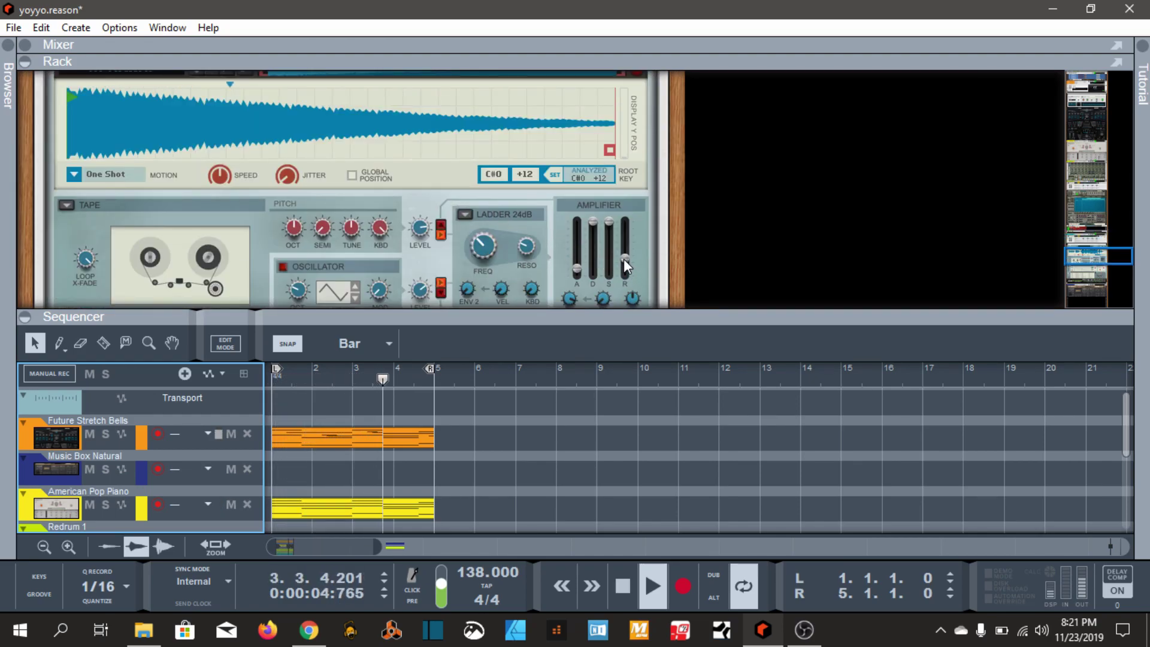
scroll(318, 211, down, 1)
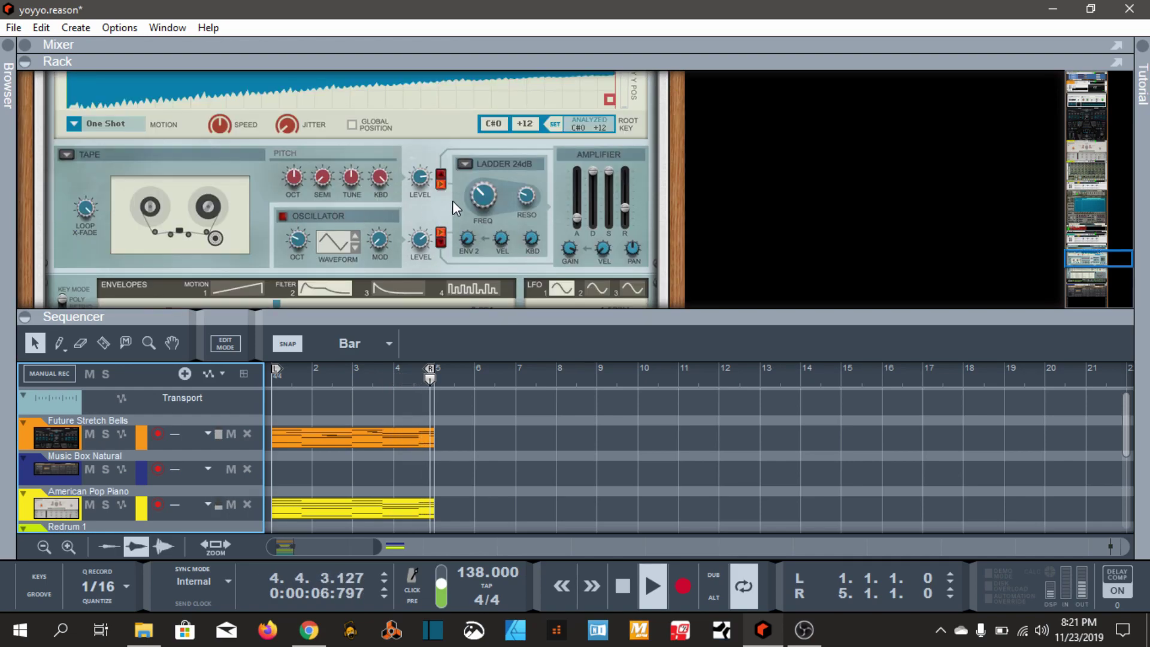
click(480, 196)
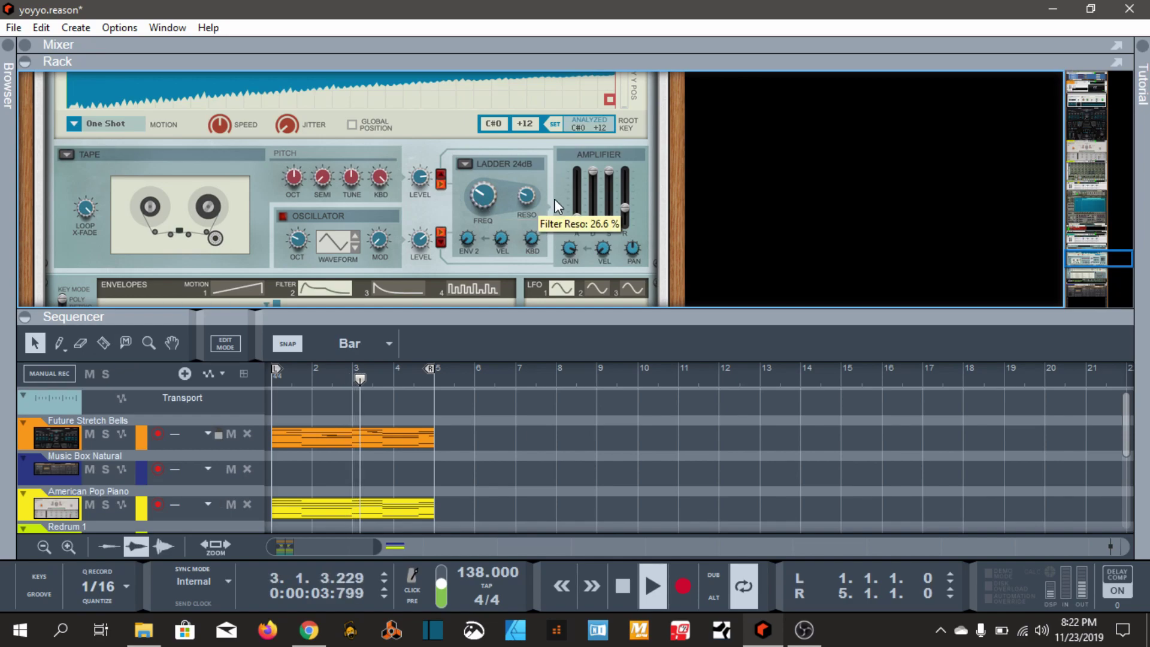
- Inspect the Amount and Drive settings of Grain's Distortion effect in the Wolf 808 Patch 1 Combinator
scroll(540, 213, down, 3)
scroll(520, 227, down, 2)
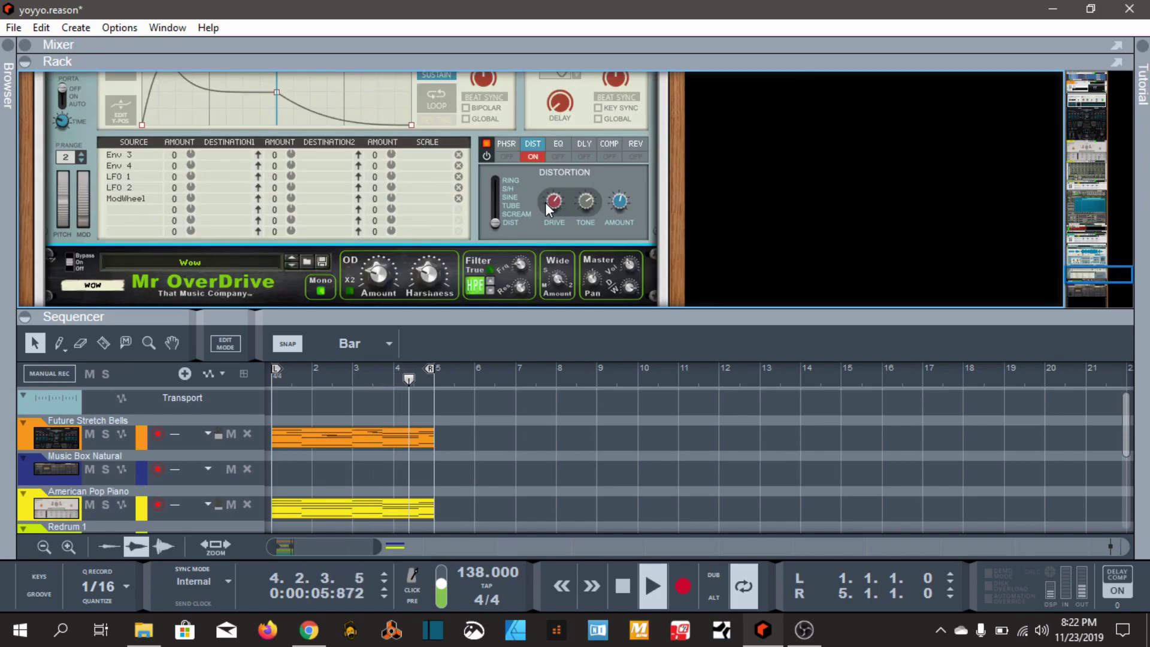
mouse_move(622, 210)
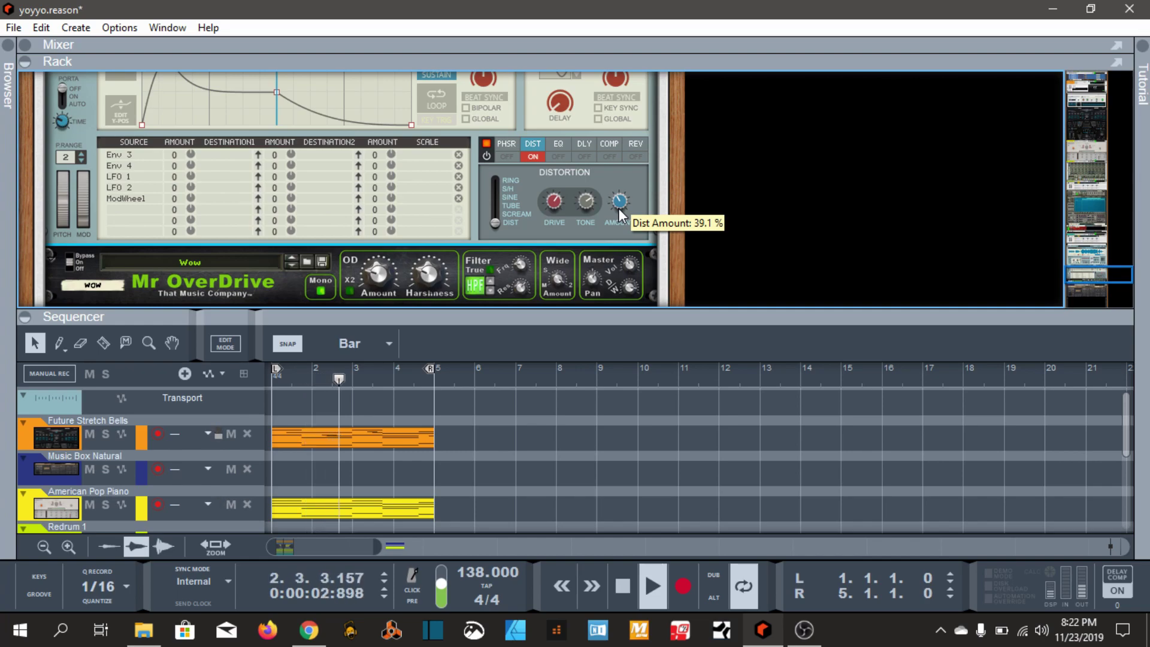
drag(551, 210, 555, 207)
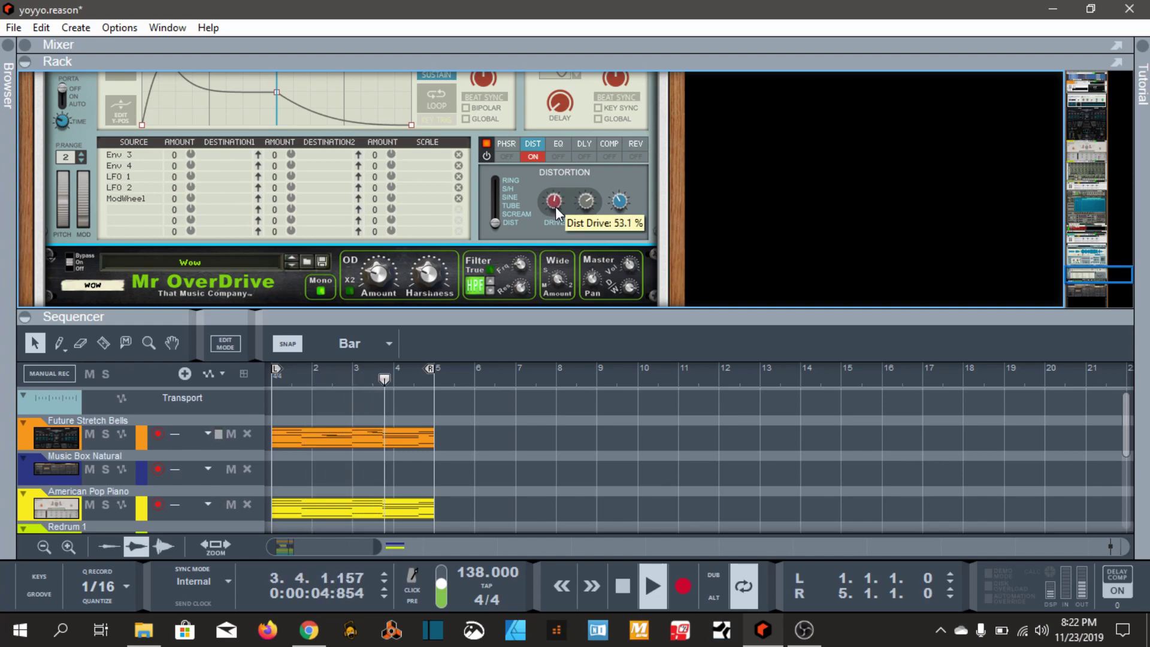
- Review the Mr OverDrive device below Grain, including its Mono input, overdrive amount, filter and master controls
click(321, 290)
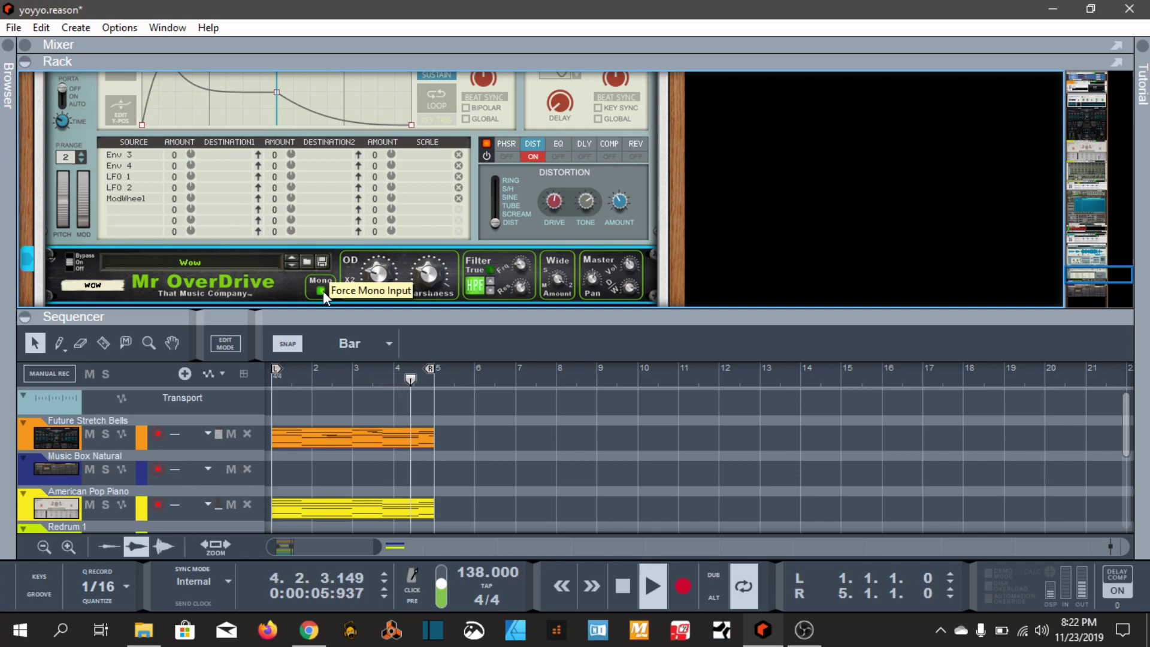
scroll(645, 273, down, 1)
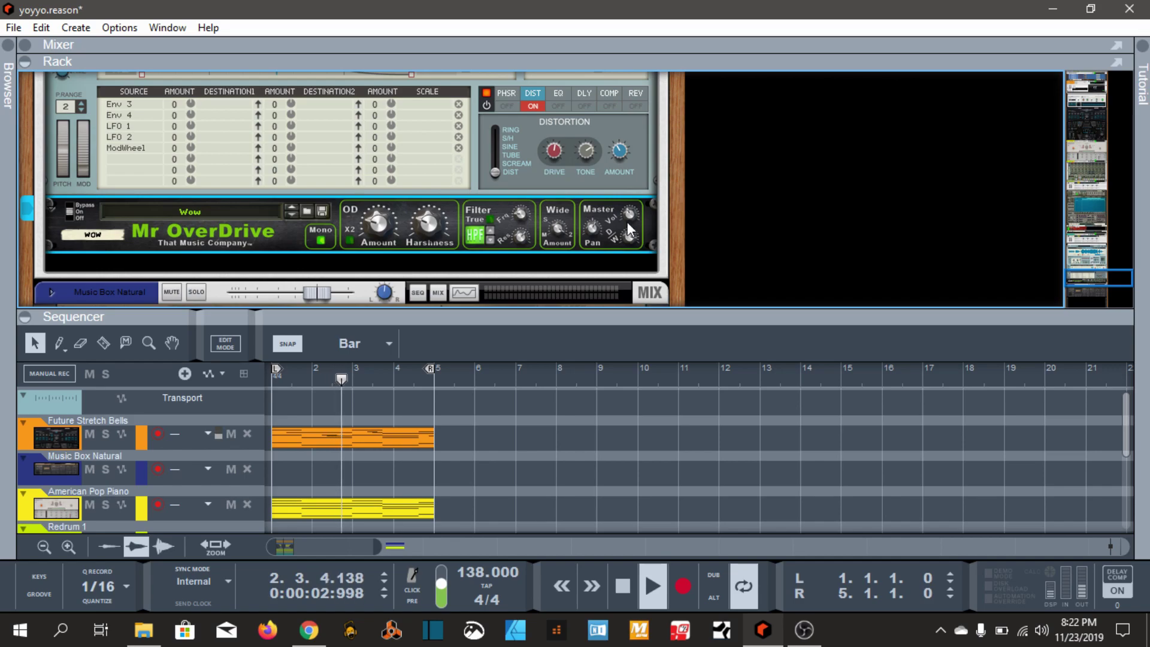
mouse_move(376, 222)
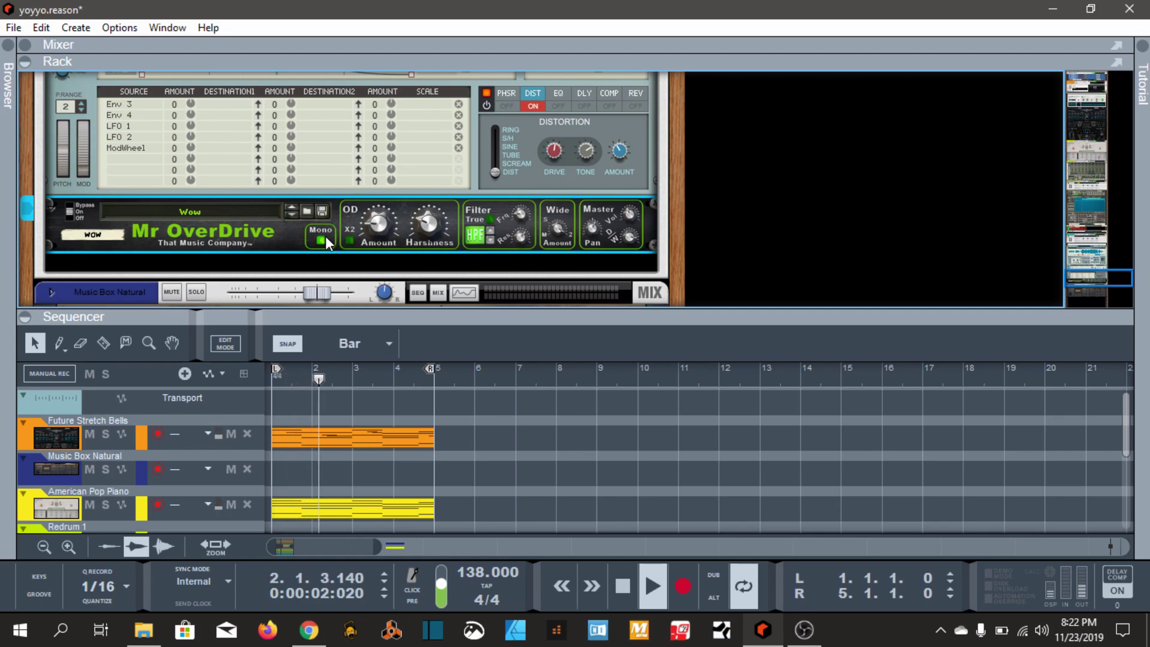
click(53, 209)
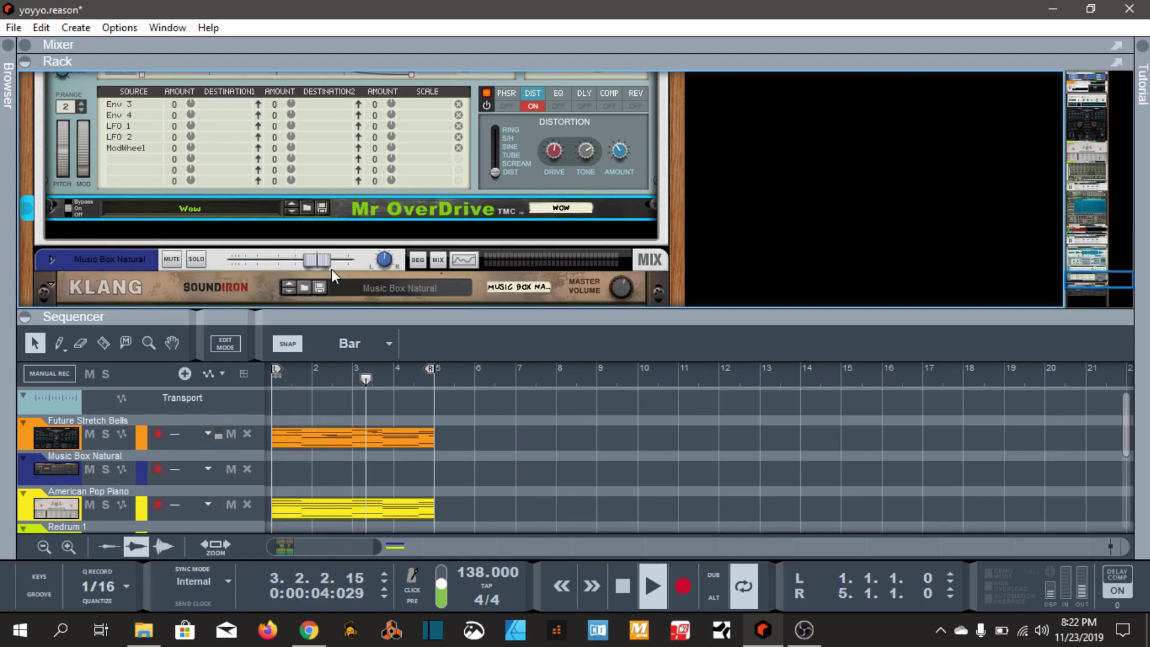
click(52, 207)
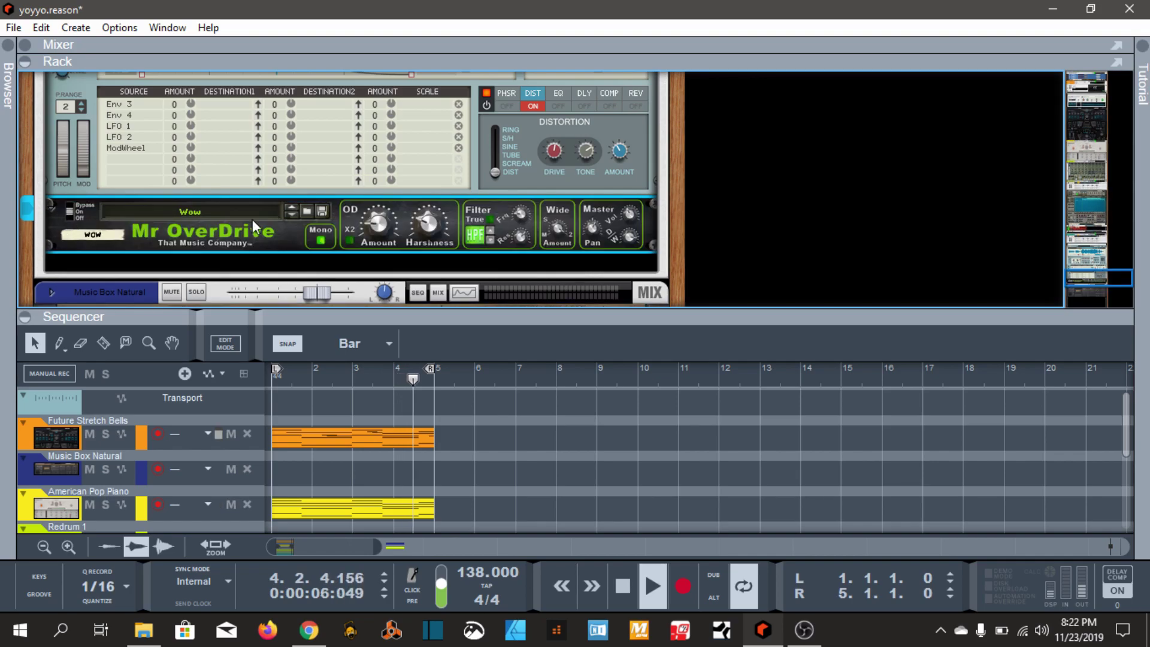
scroll(592, 170, up, 3)
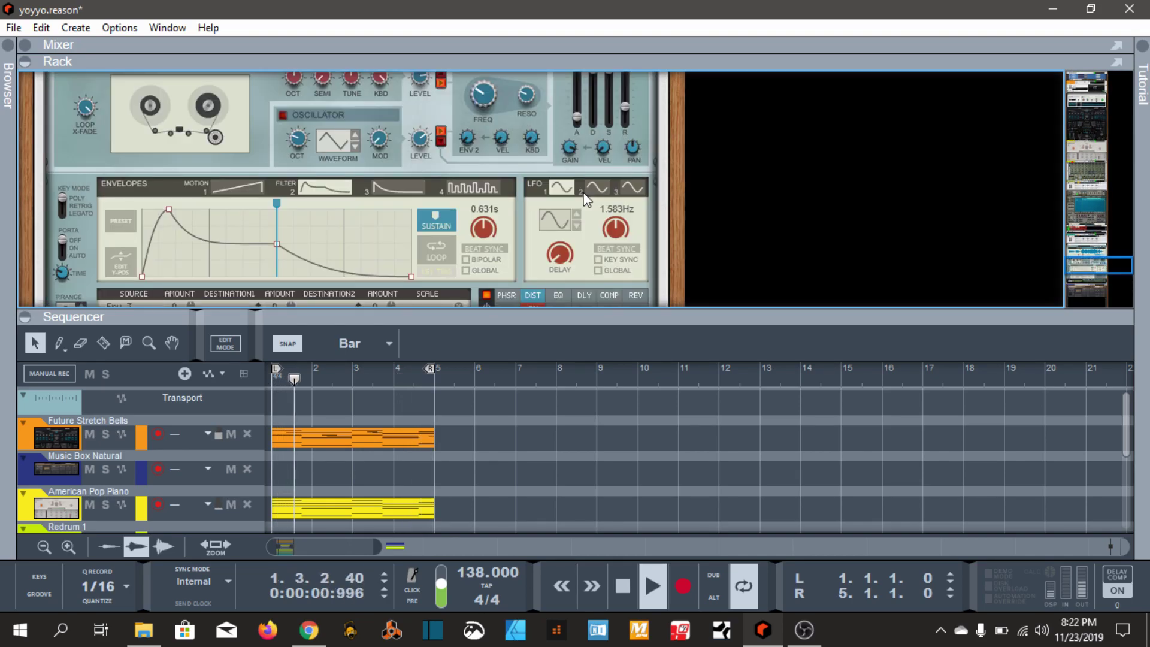
scroll(426, 293, down, 5)
- Return to the full arrangement, bring in the four-bar Redrum 1 kick clip at bar 1 and play the loop
drag(409, 311, 410, 73)
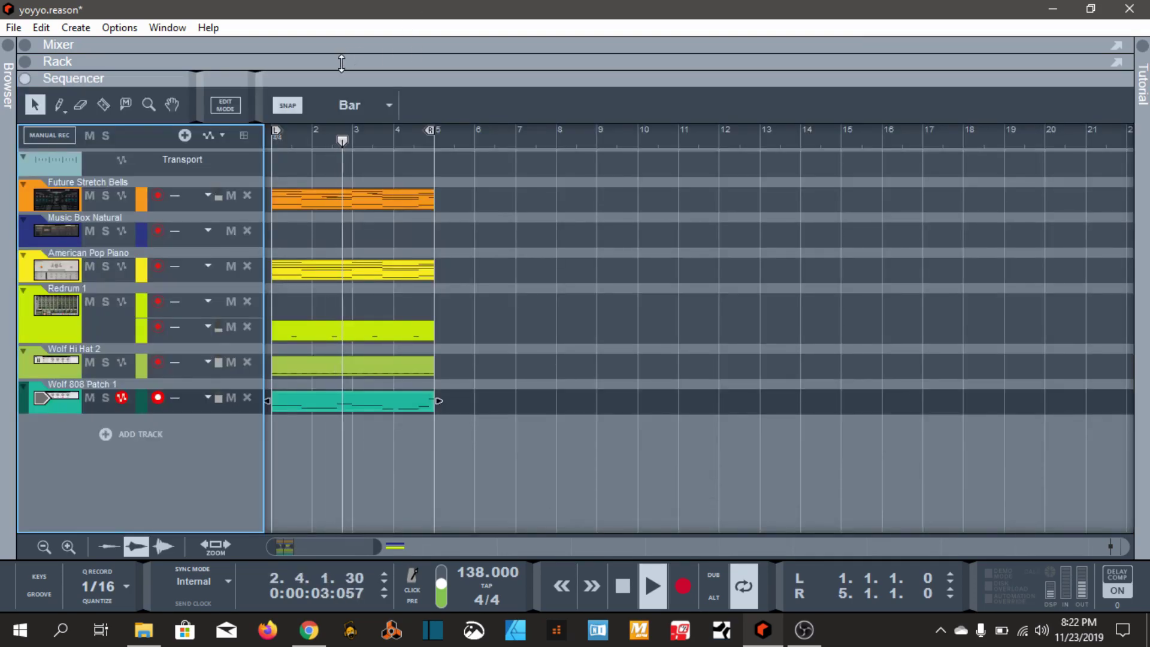
key(space)
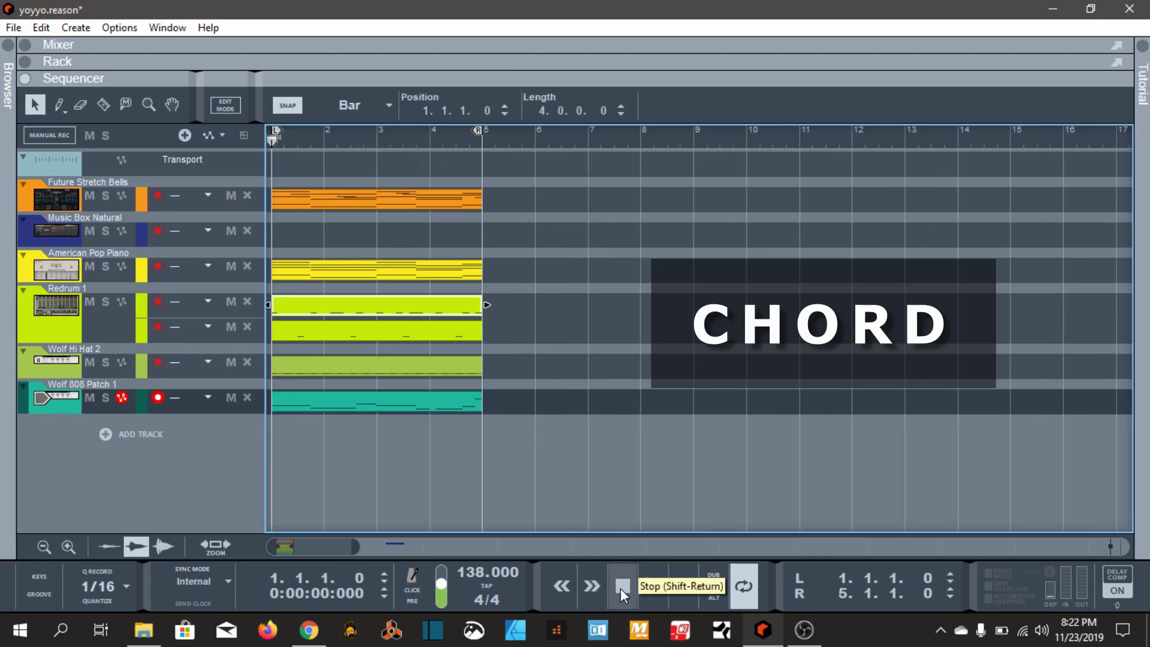
key(space)
- Open the Redrum 1 kick clip and set the velocity of all its notes to 127
click(324, 303)
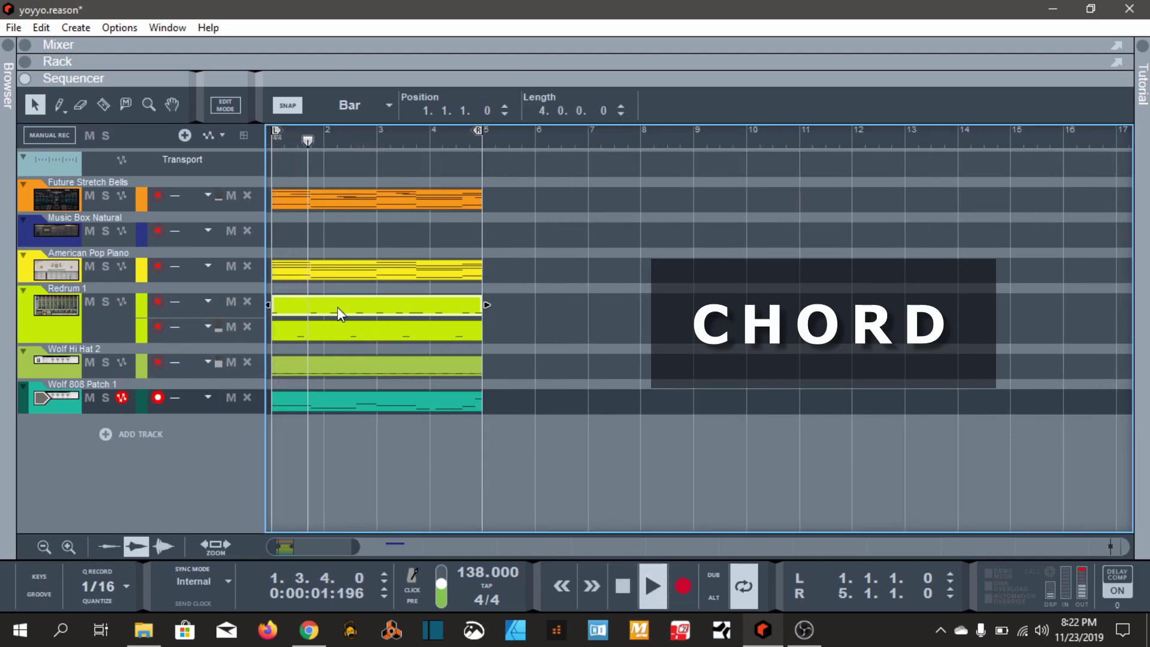
double_click(338, 308)
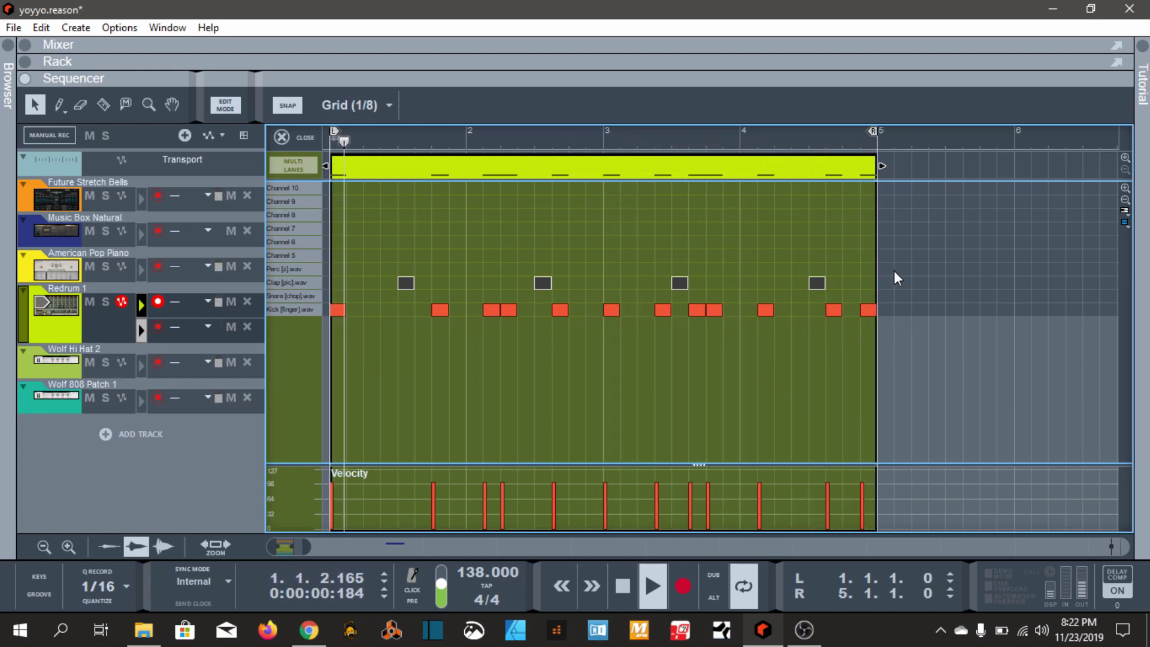
key(ctrl+a)
text(127)
key(Return)
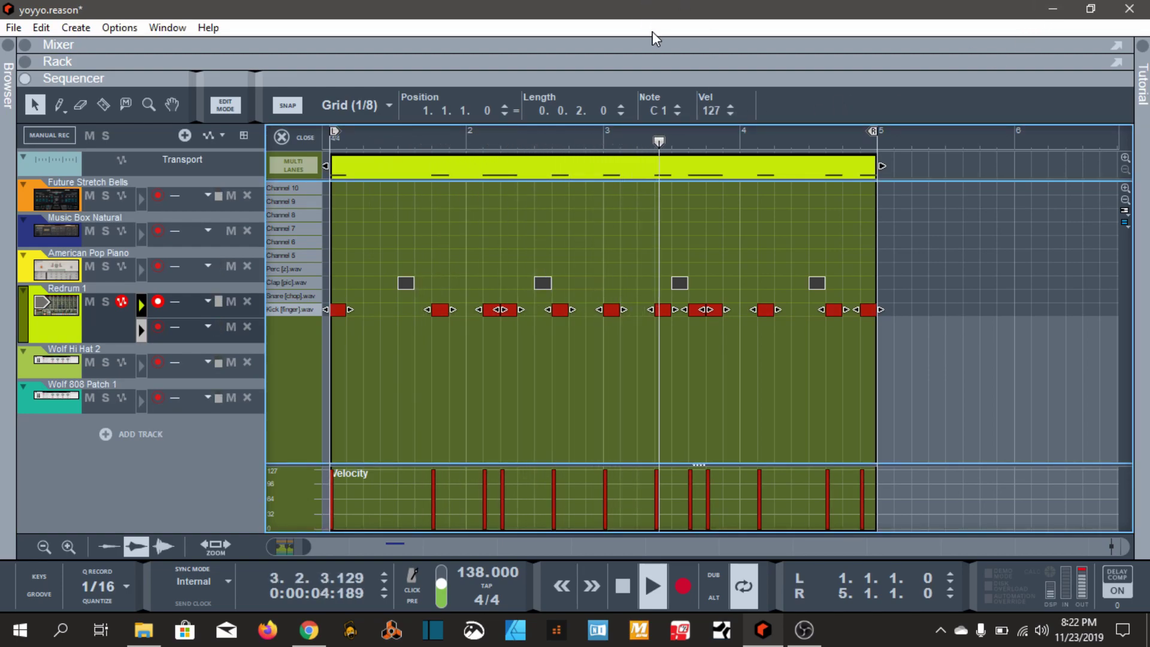
- Inspect the kick channel's level and length on the Redrum in the rack, then close the kick clip
click(67, 303)
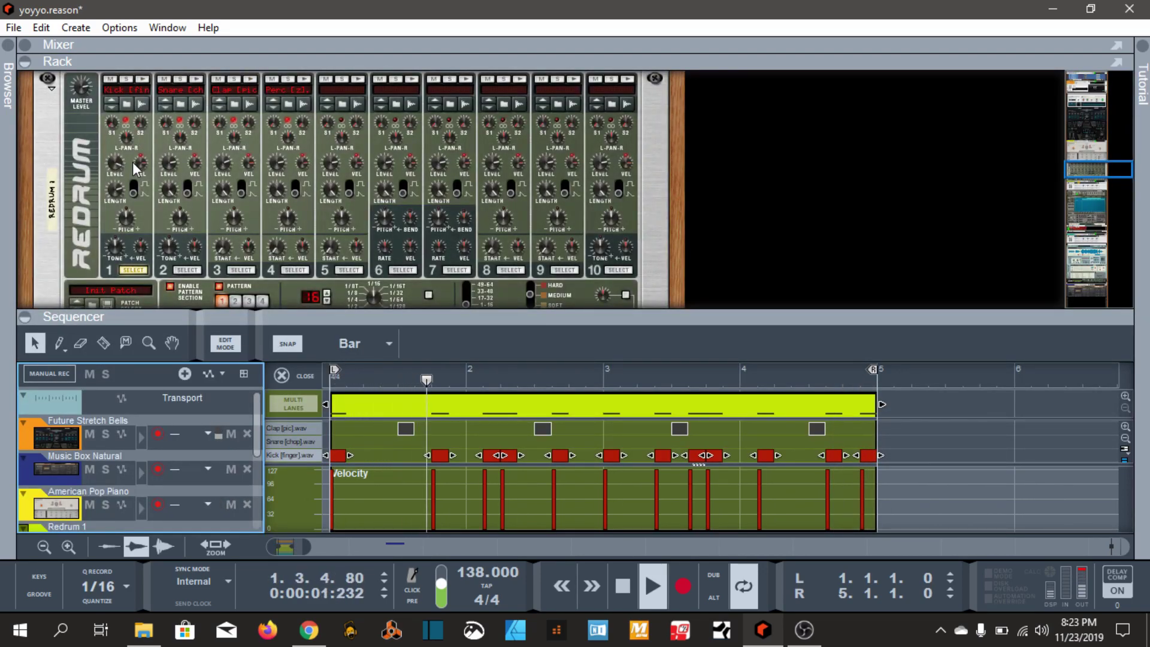
click(121, 185)
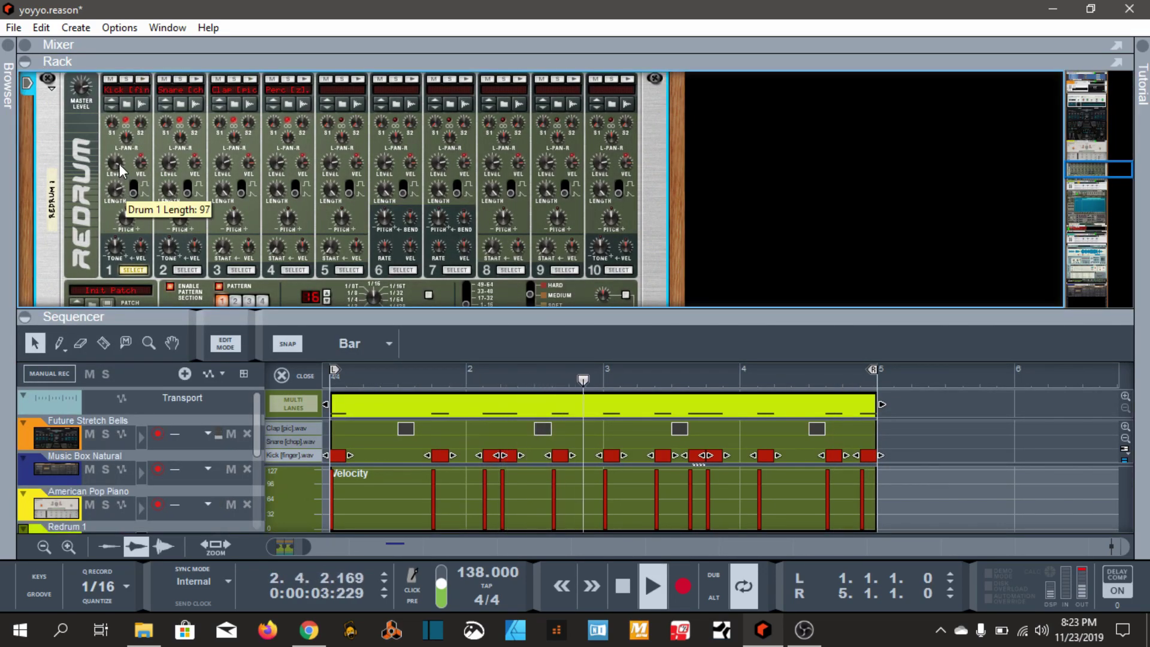
scroll(120, 173, down, 6)
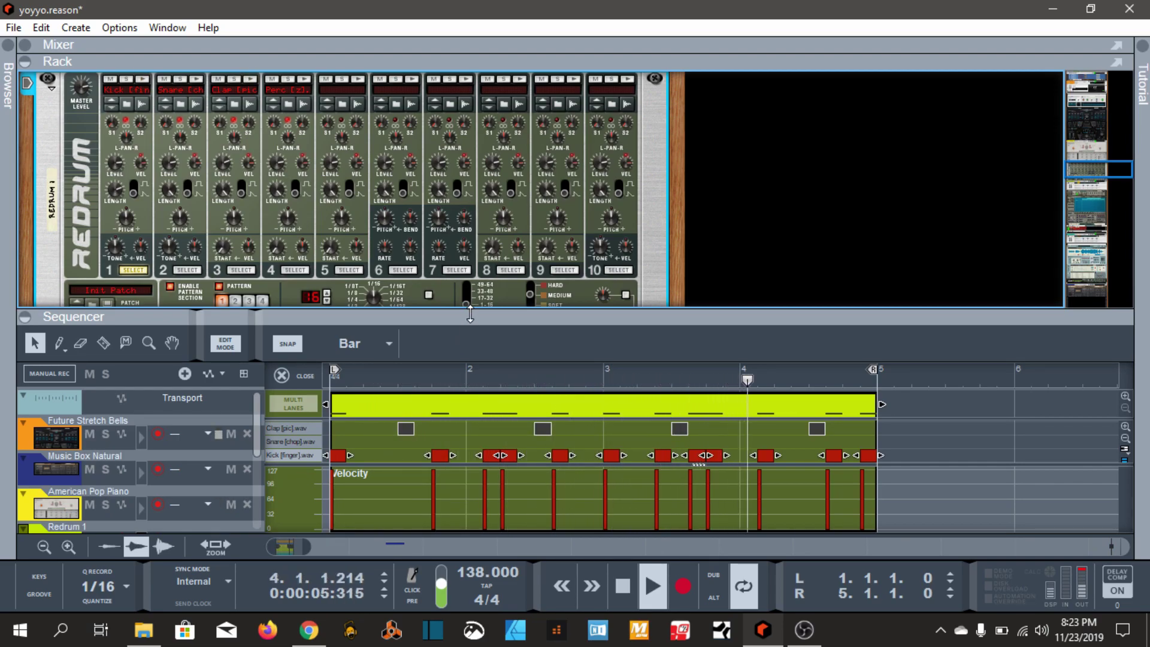
drag(470, 314, 299, 154)
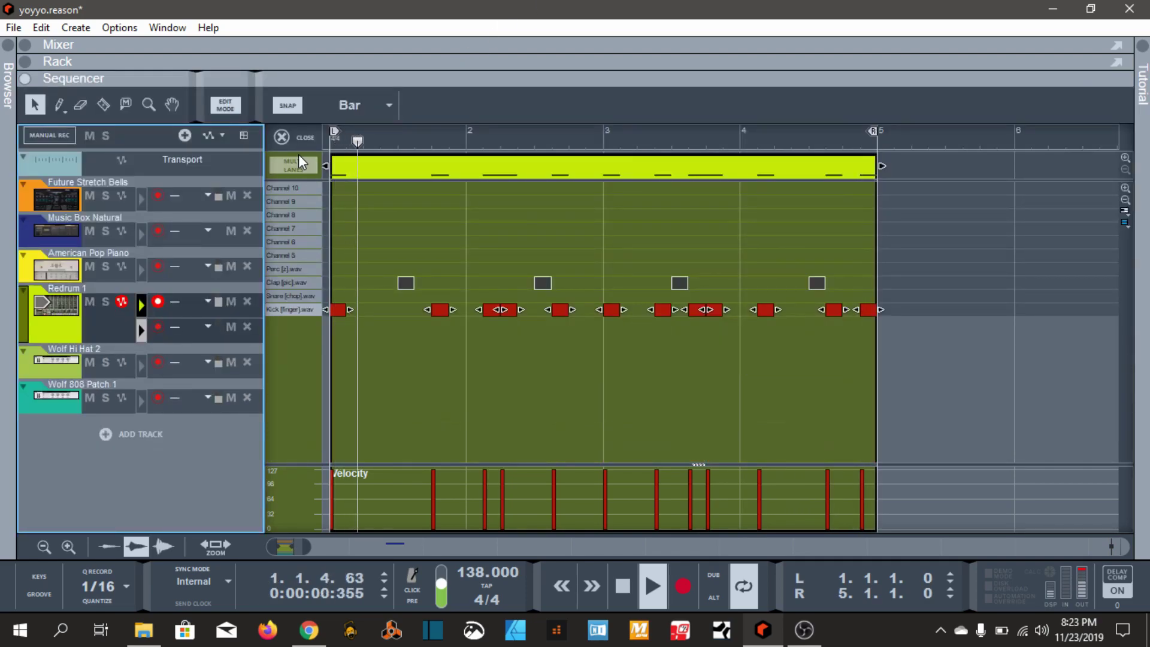
key(ctrl+e)
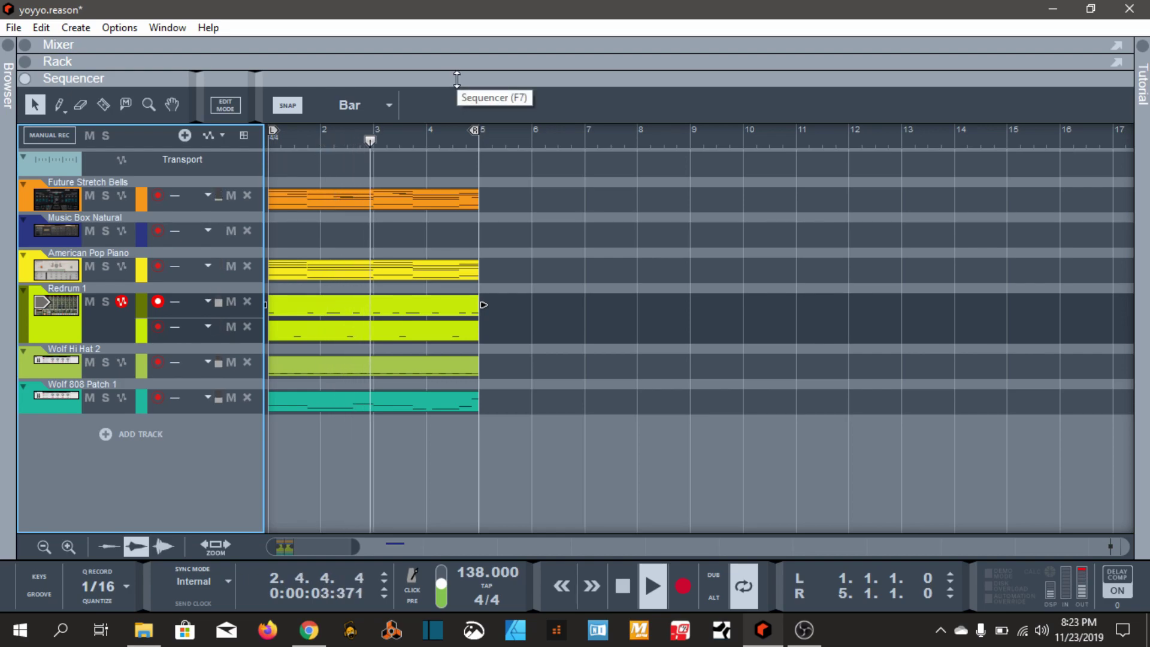
- Show the mixer's fader section and switch the master meter mode to VU
drag(458, 79, 463, 580)
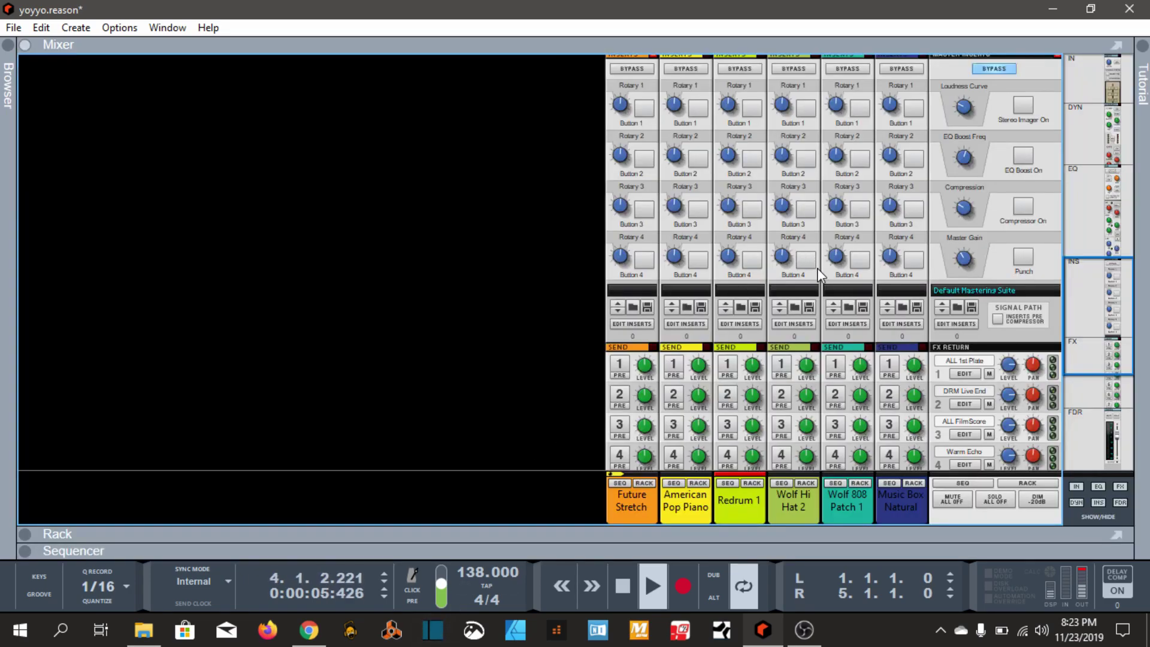
scroll(817, 272, down, 5)
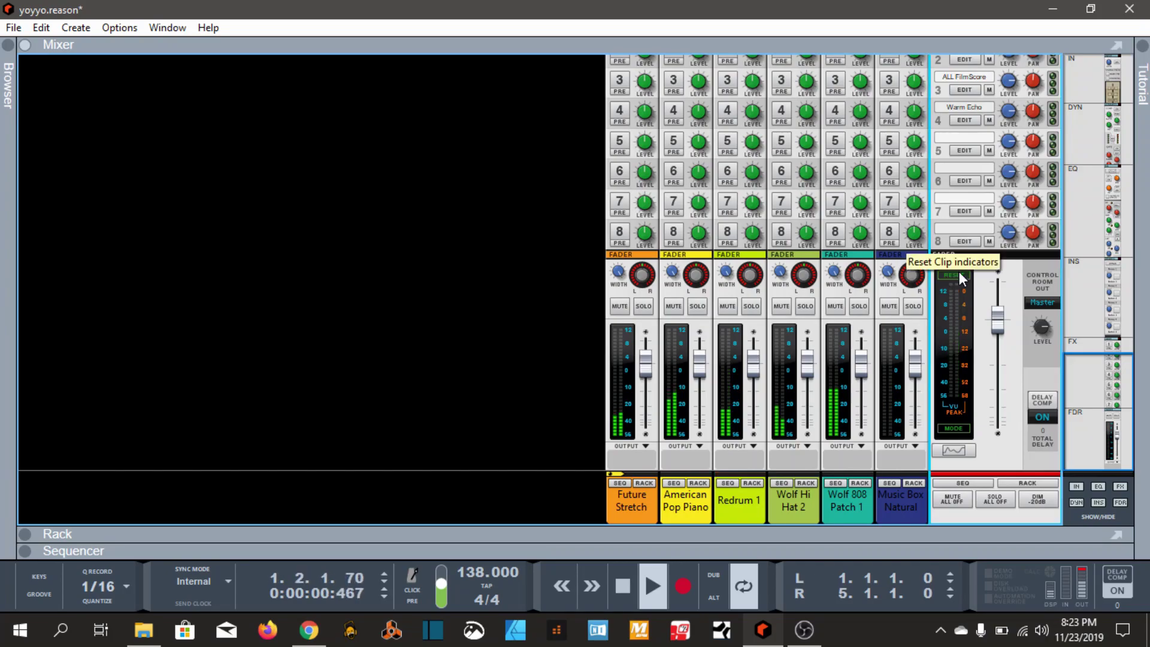
click(953, 429)
click(953, 428)
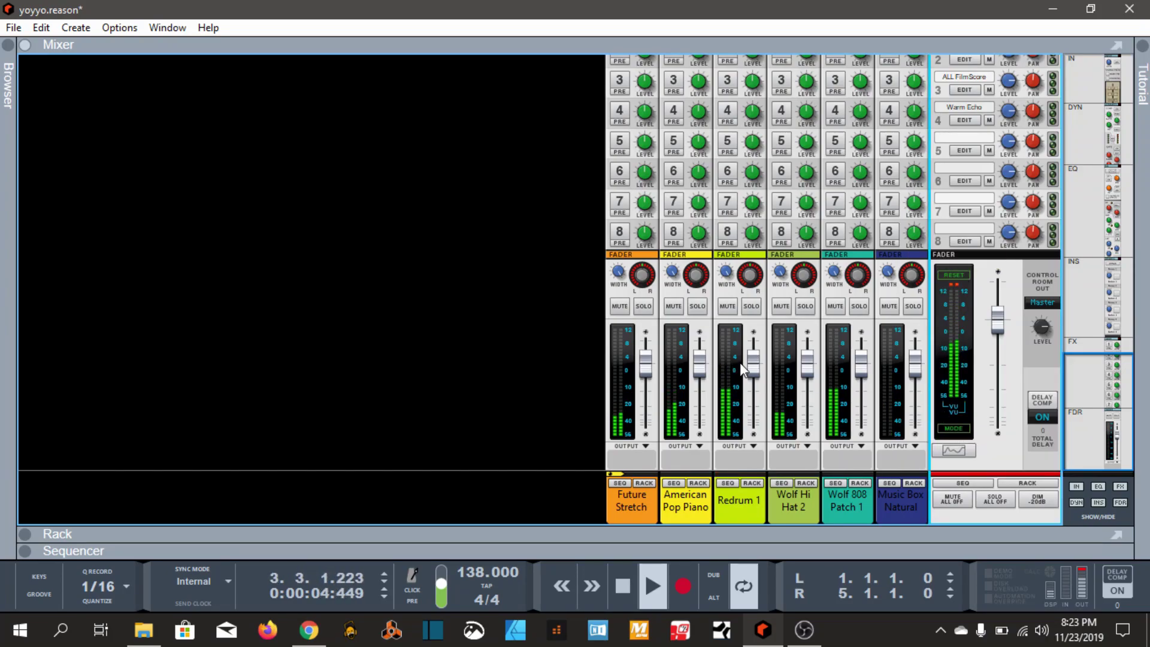
- Lower the Redrum 1 fader to -1.84 dB and the Wolf 808 Patch 1 fader slightly, resetting the master clip indicators before returning to the sequencer
drag(753, 360, 753, 369)
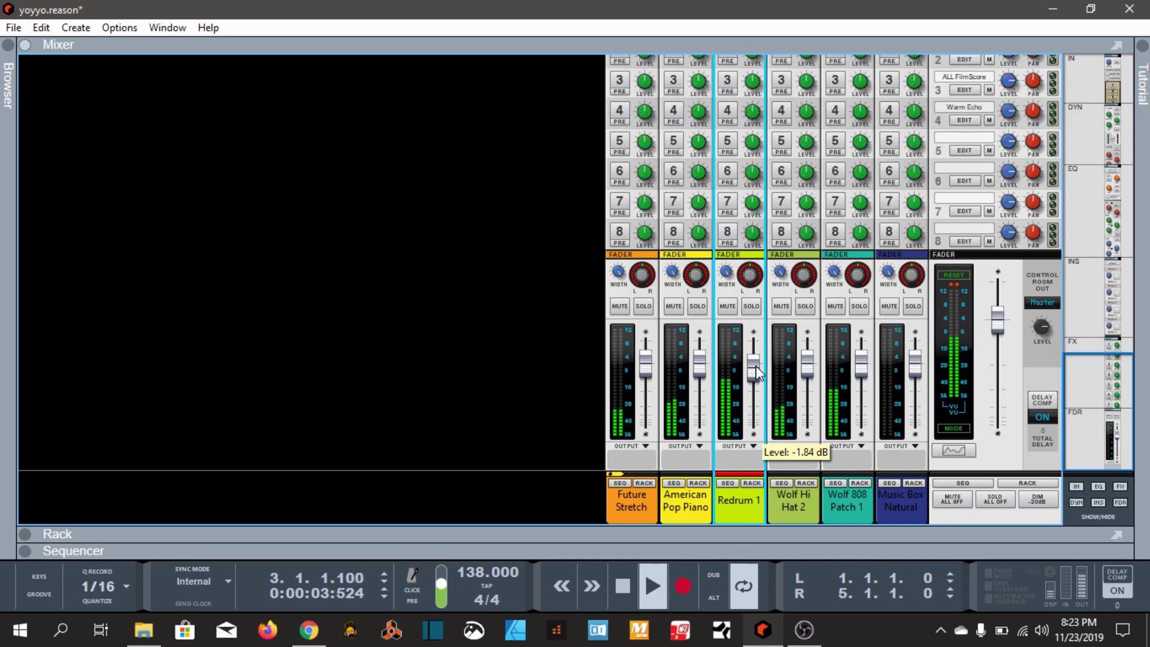
click(858, 370)
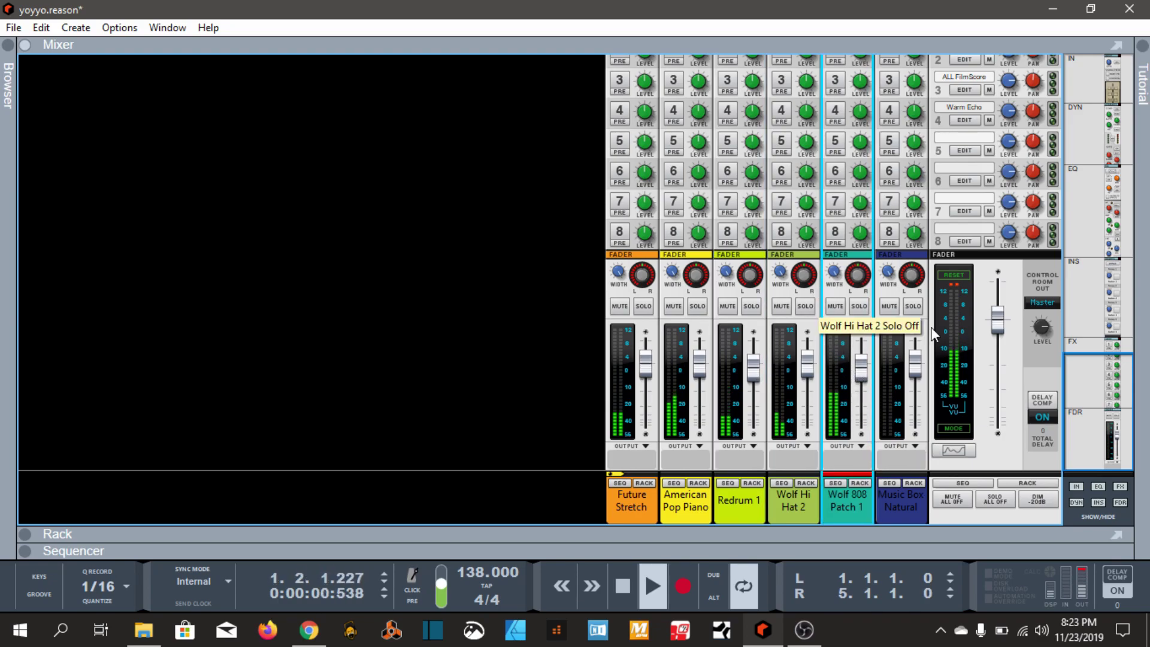
click(962, 274)
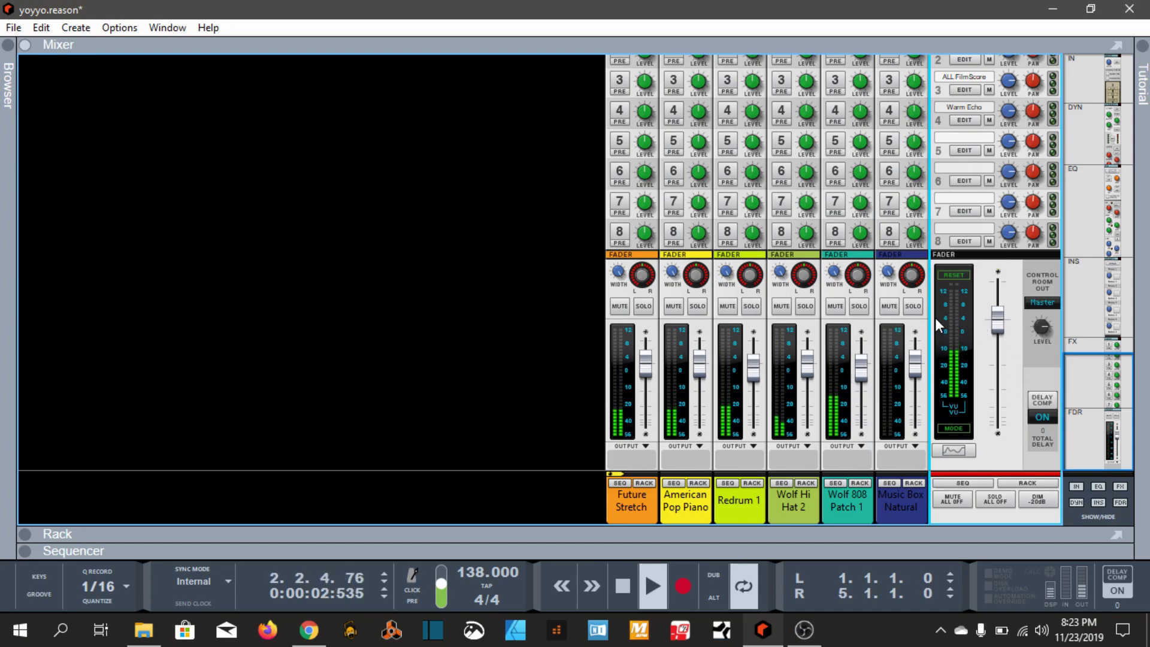
drag(681, 532, 707, 29)
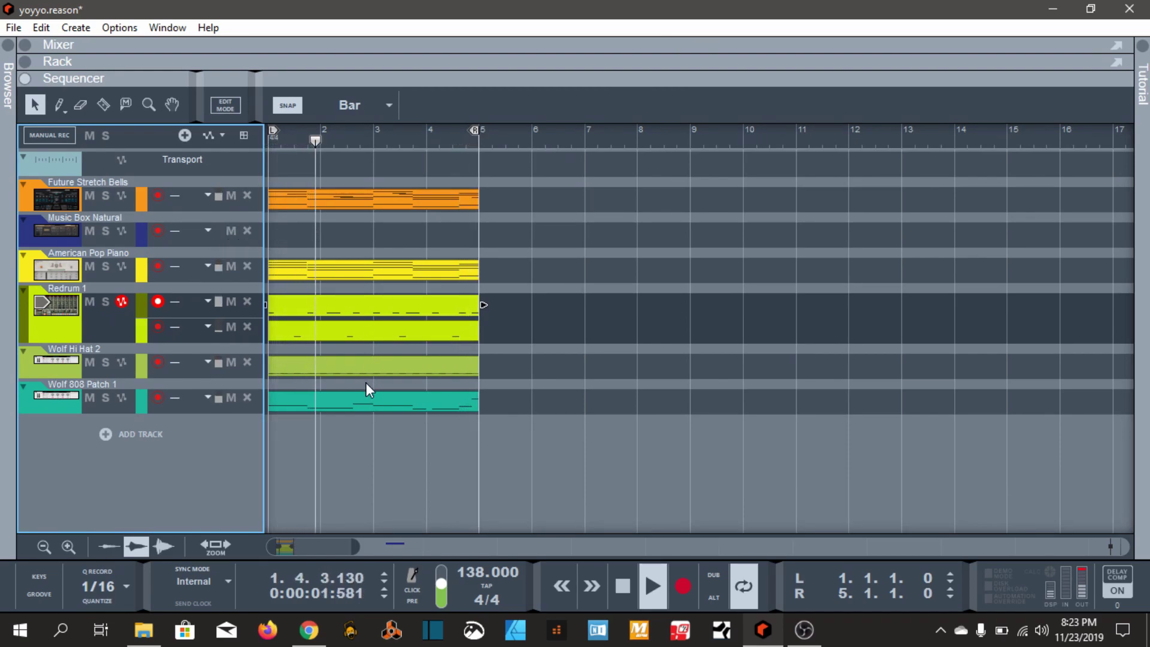
- Stop playback, move the Music Box Natural clip to bar 1, and duplicate it so the part fills bars 1 to 8
key(space)
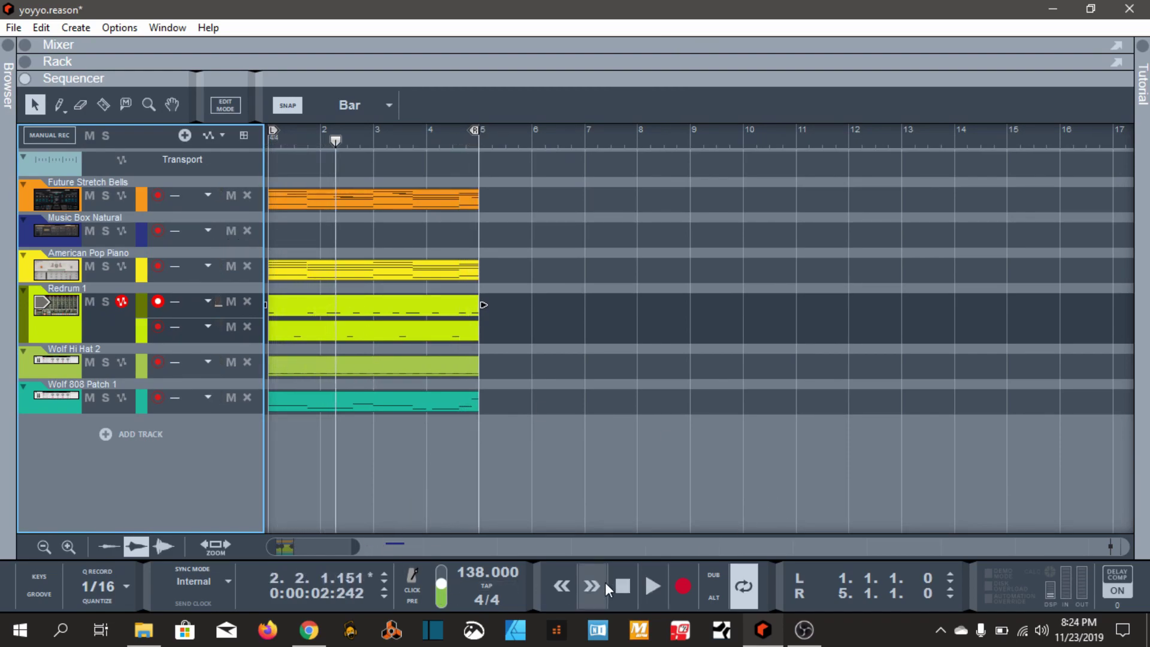
click(625, 591)
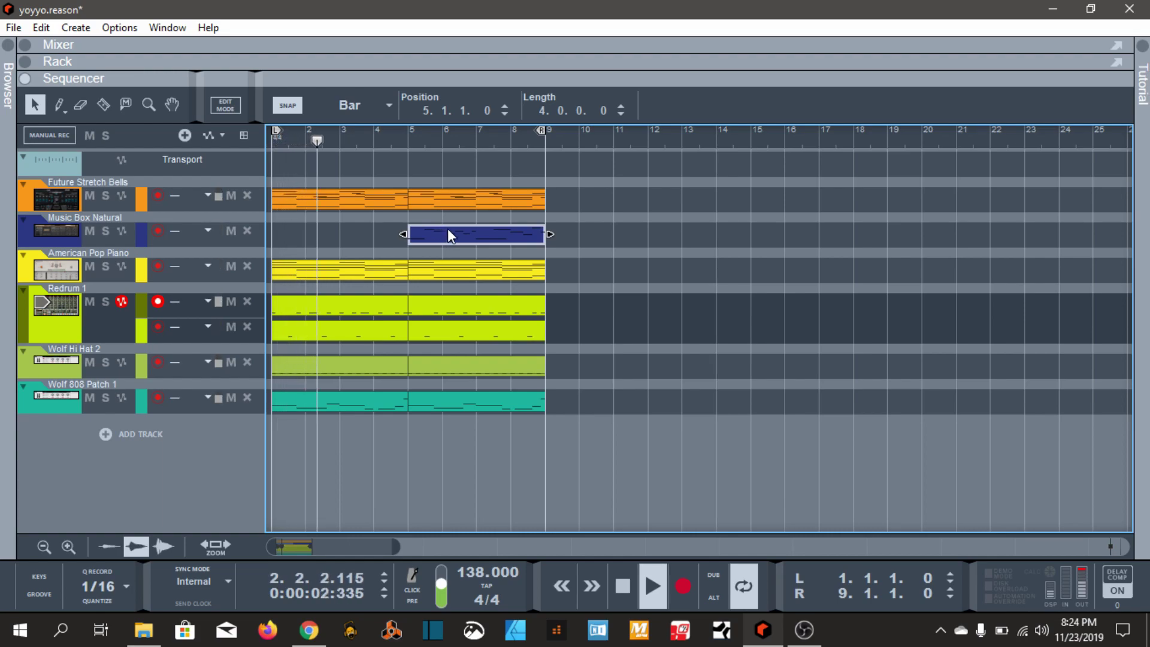
drag(451, 233, 264, 236)
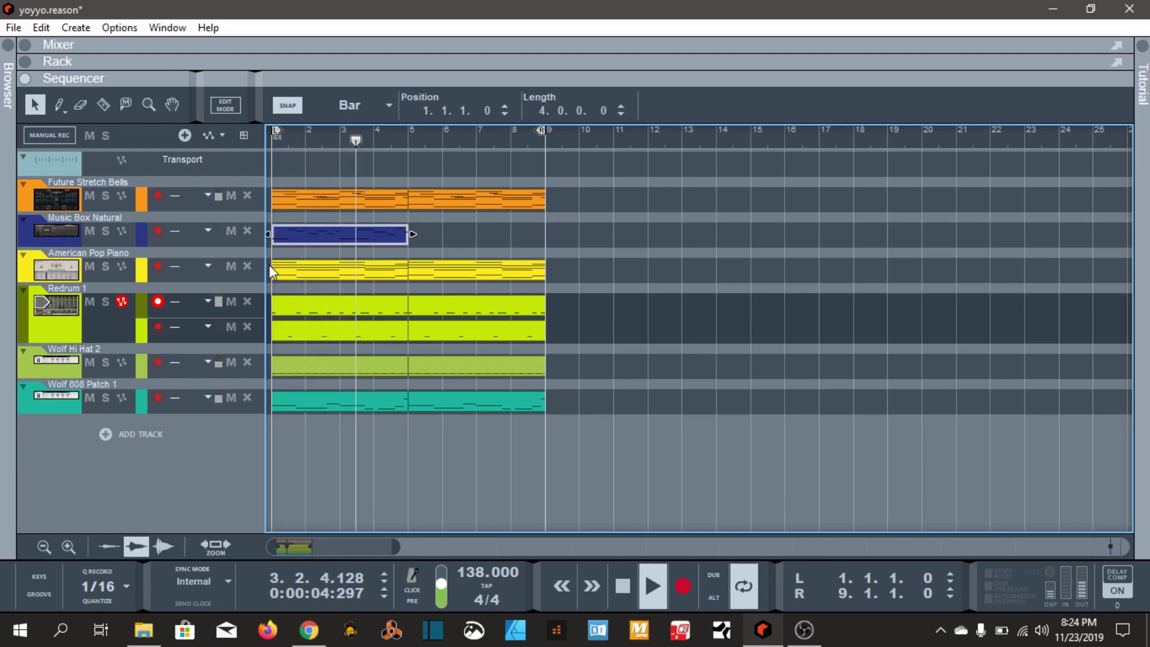
key(ctrl+d)
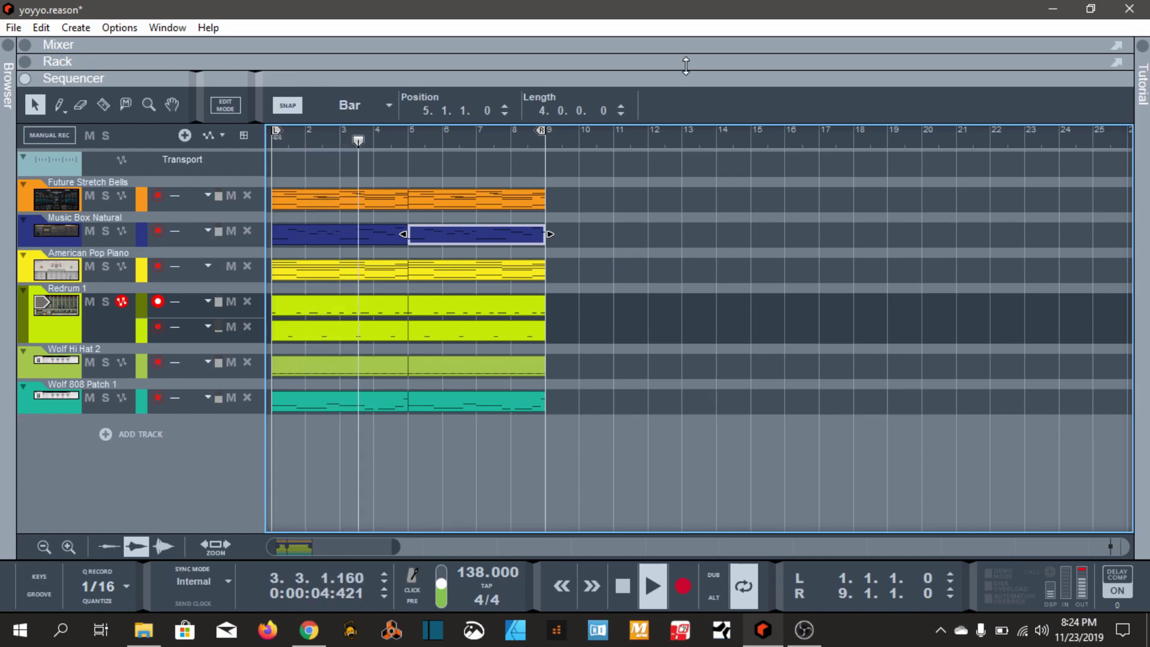
- In the mixer, lower the Music Box Natural fader slightly and pan the Future Stretch channel to 19
key(F5)
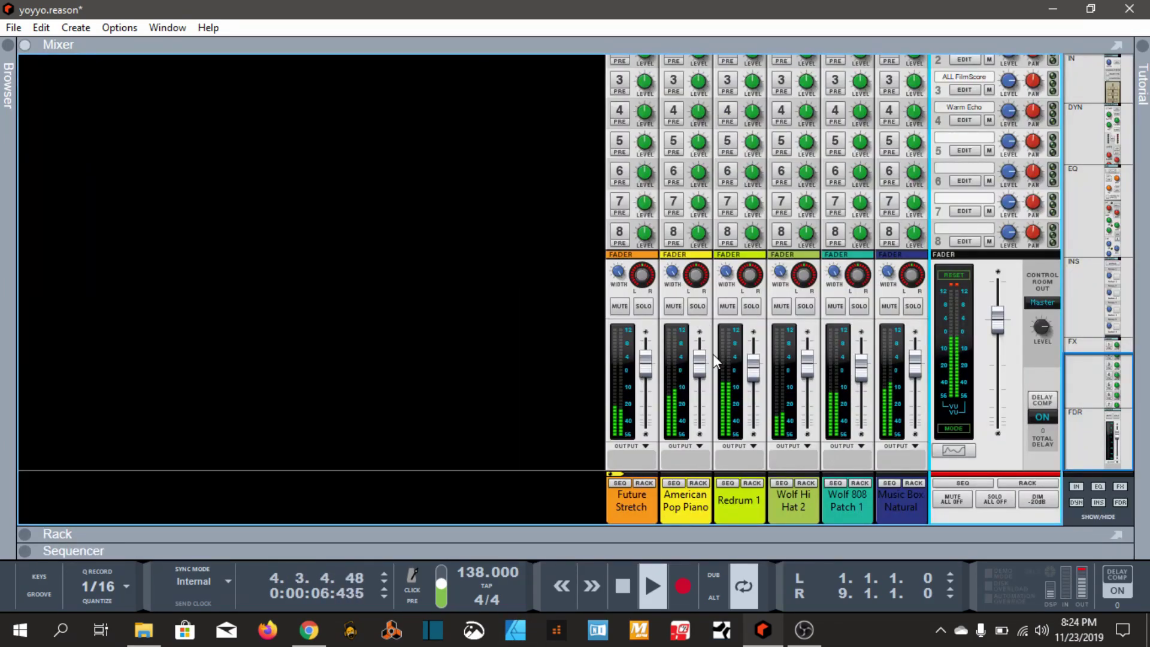
click(917, 369)
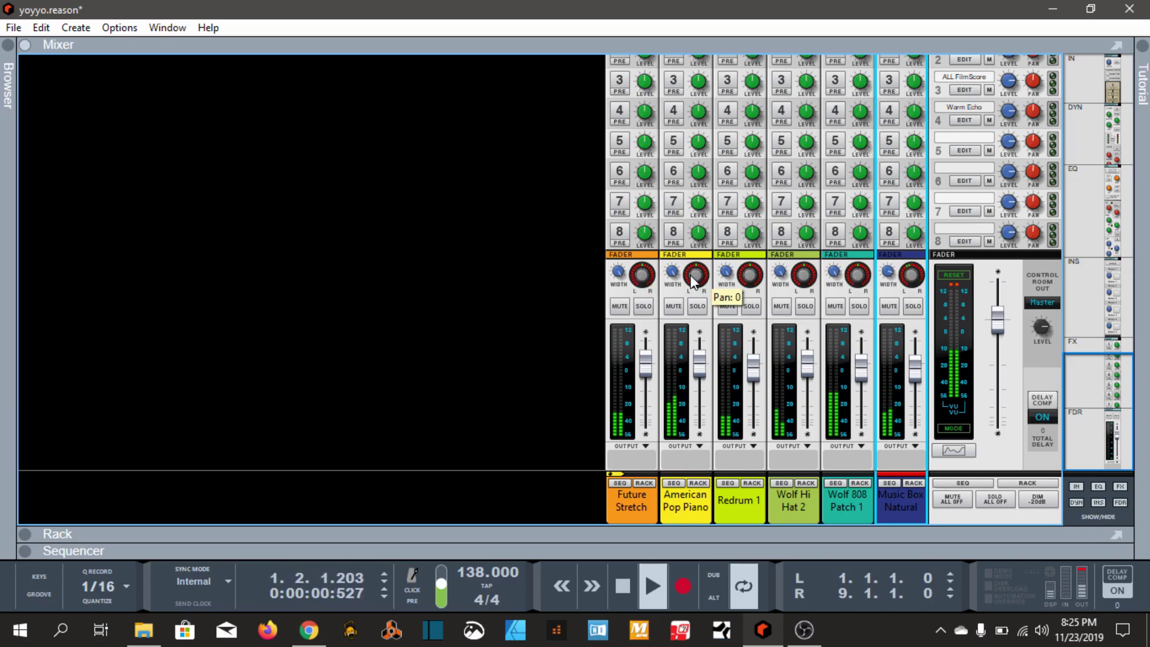
click(645, 284)
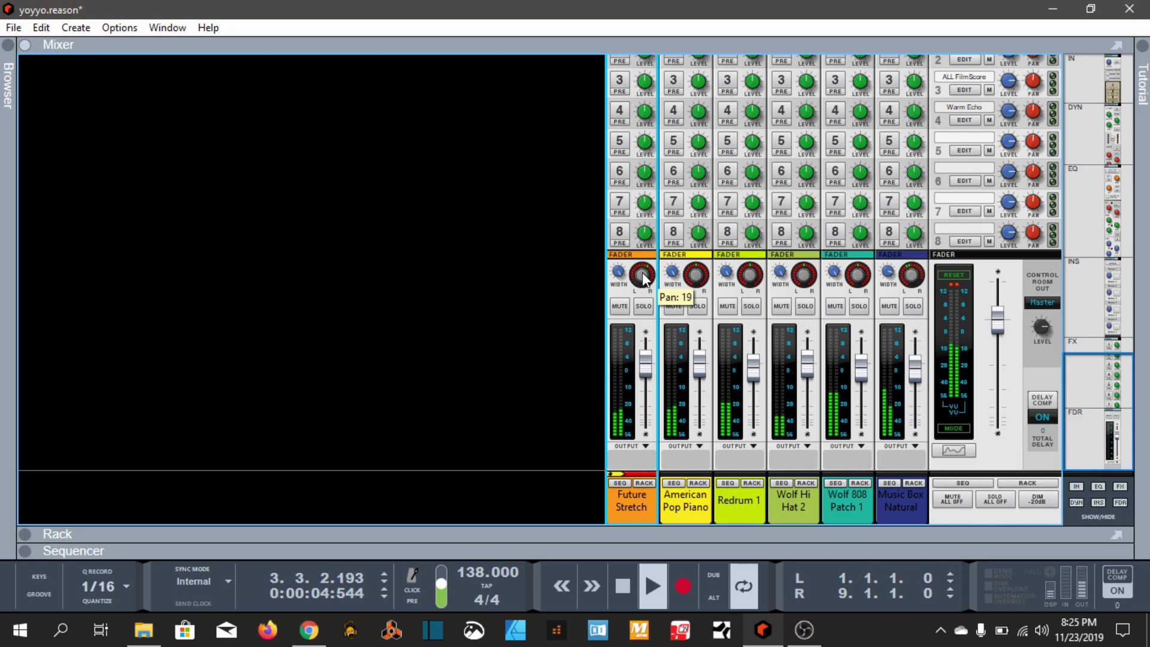
- Lower the American Pop Piano and Wolf 808 Patch 1 faders slightly, then return to the sequencer
click(675, 280)
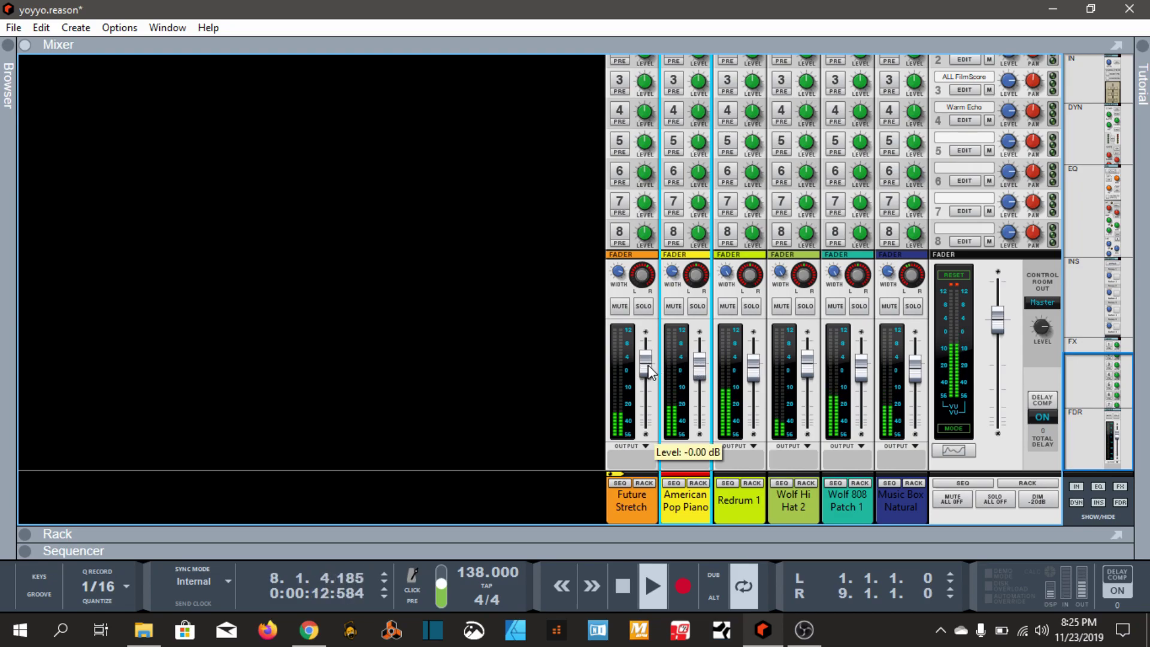
click(753, 369)
scroll(754, 375, down, 1)
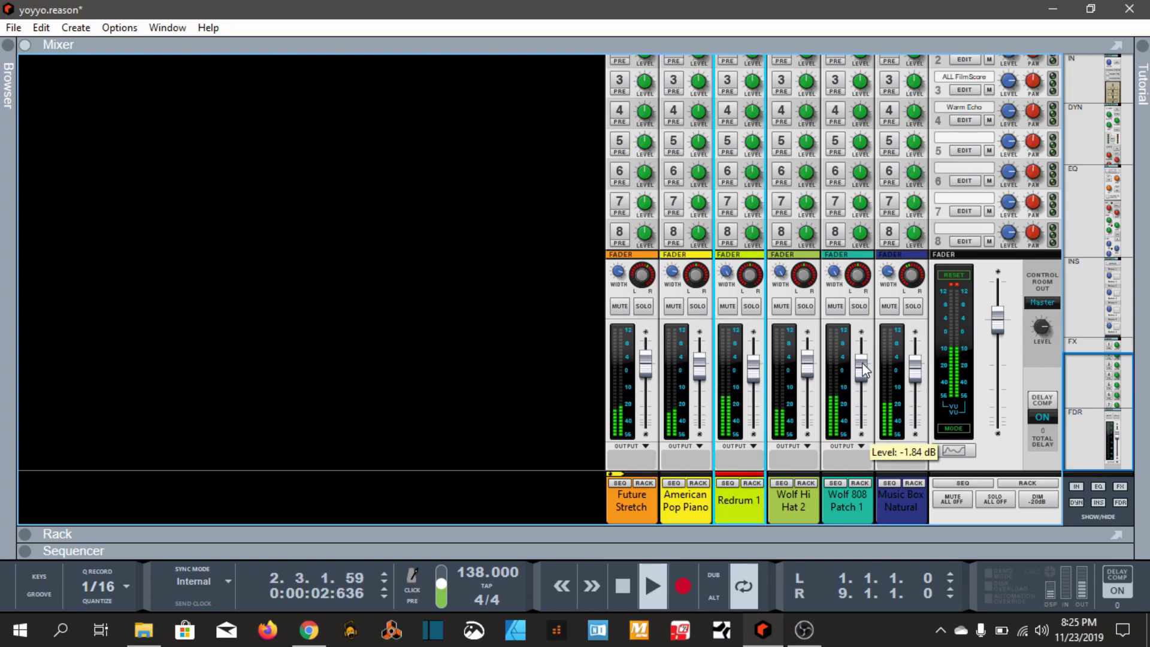
drag(865, 375, 867, 376)
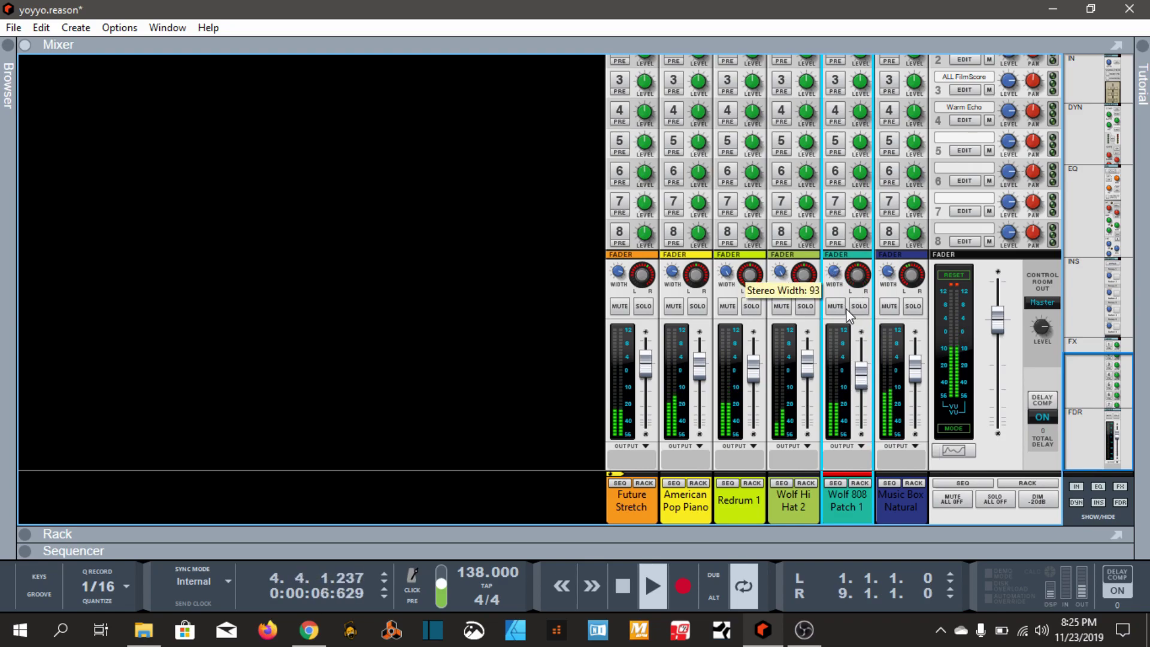
drag(859, 374, 863, 377)
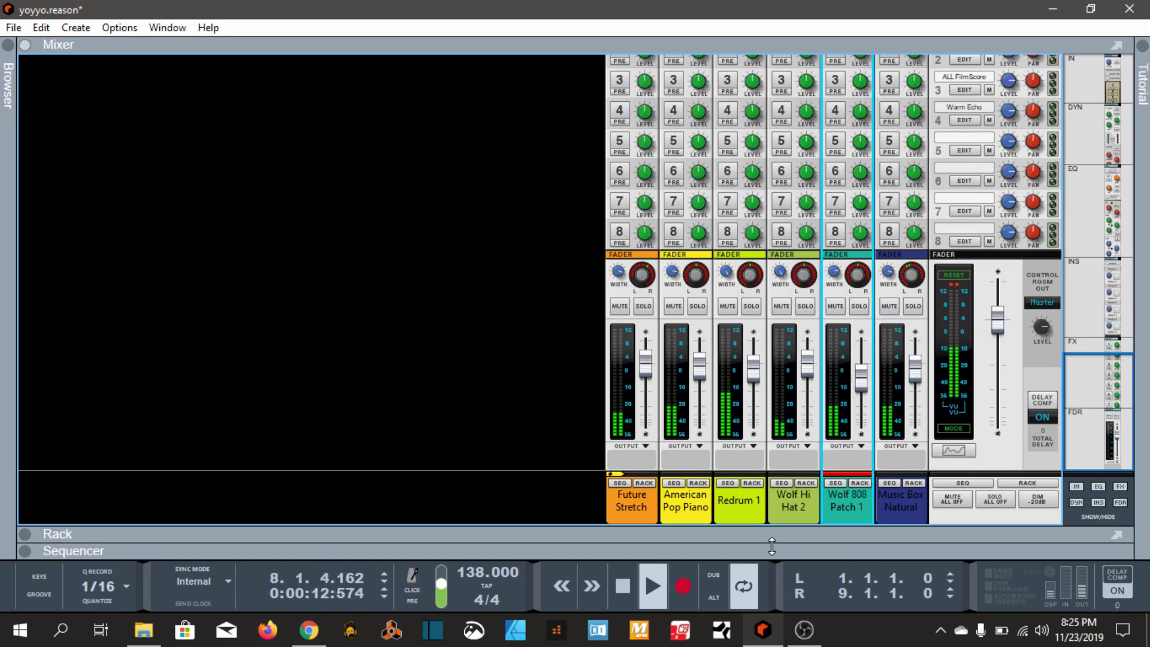
drag(794, 542, 793, 8)
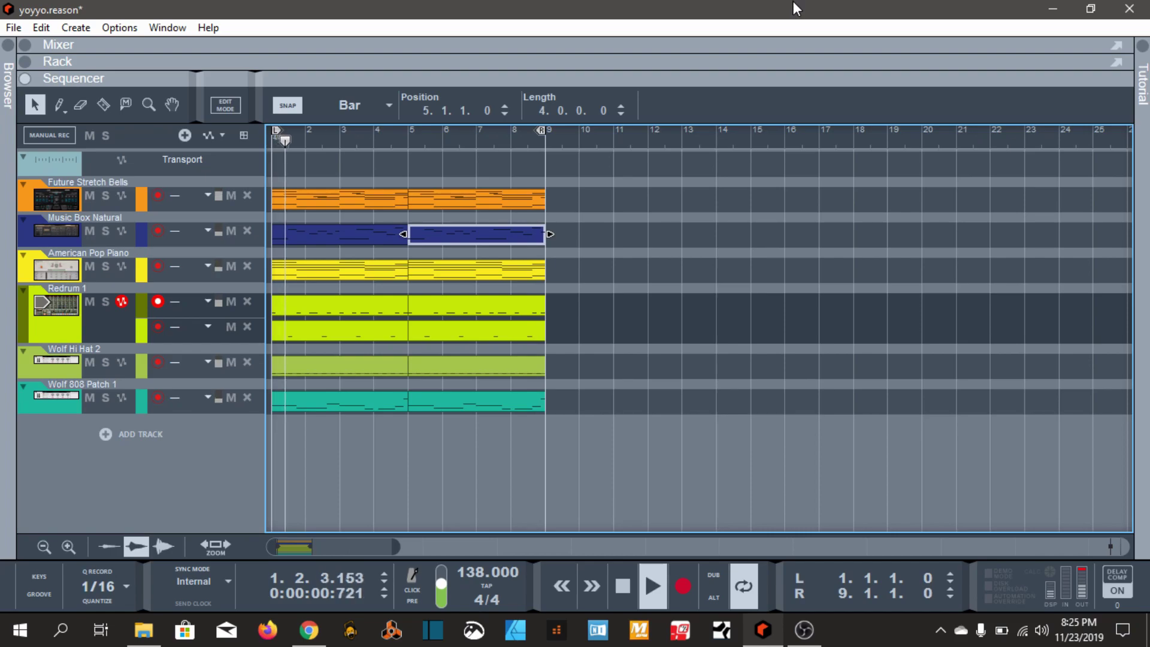
- Mute the Music Box Natural track and the first note lane of Redrum 1 during playback
click(232, 231)
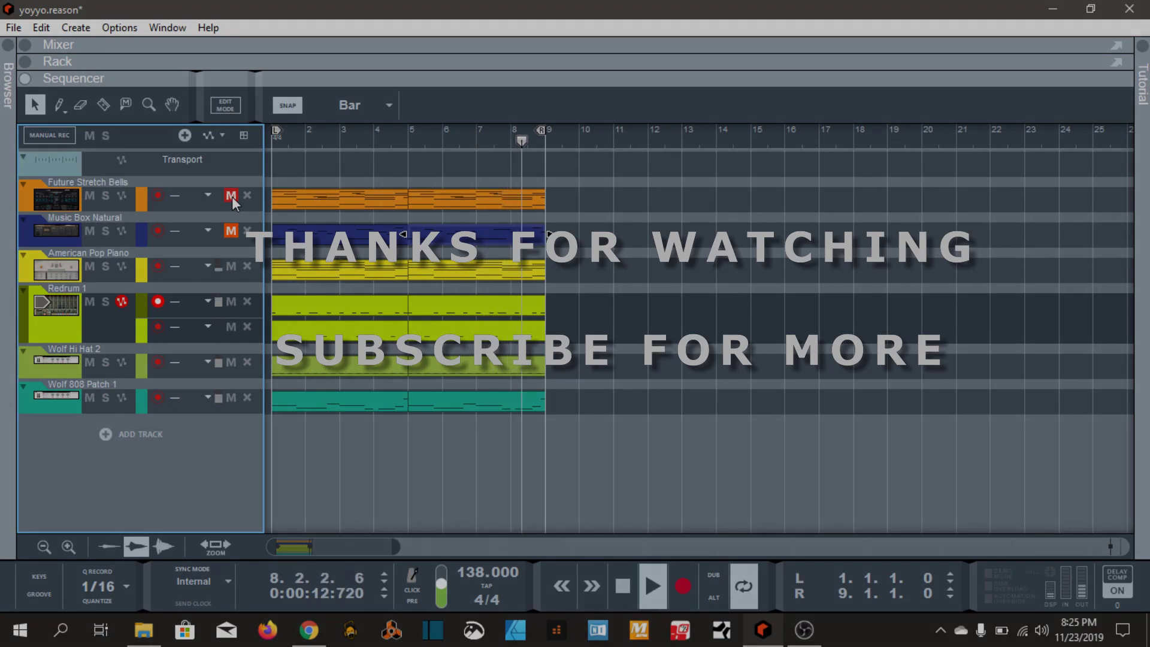
click(232, 303)
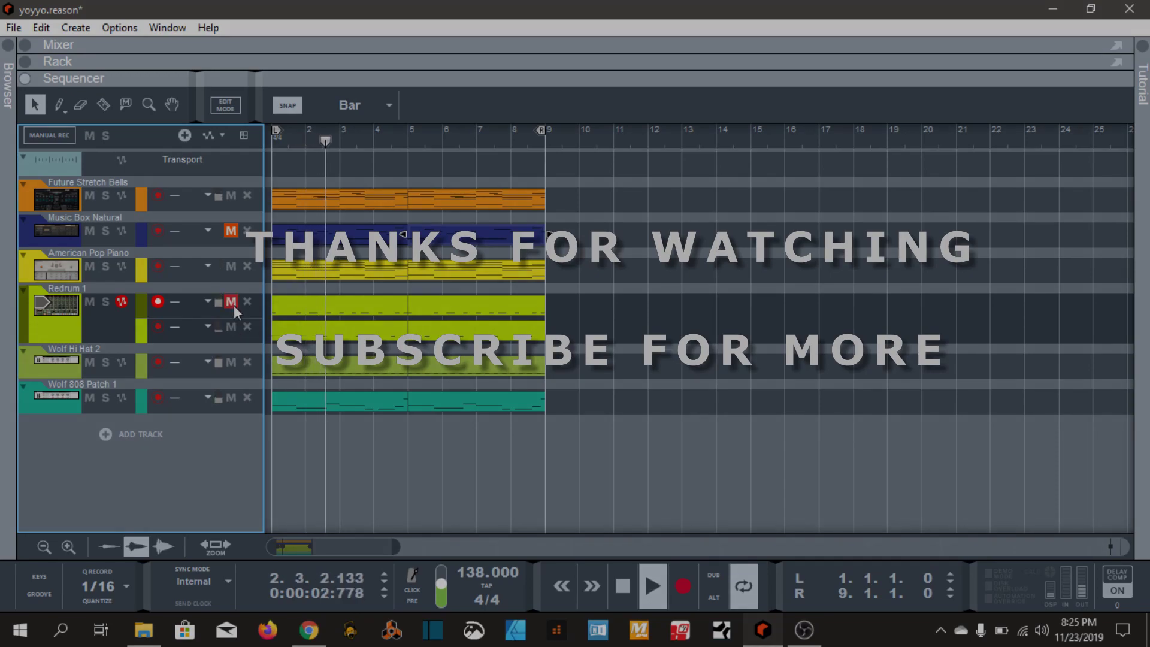